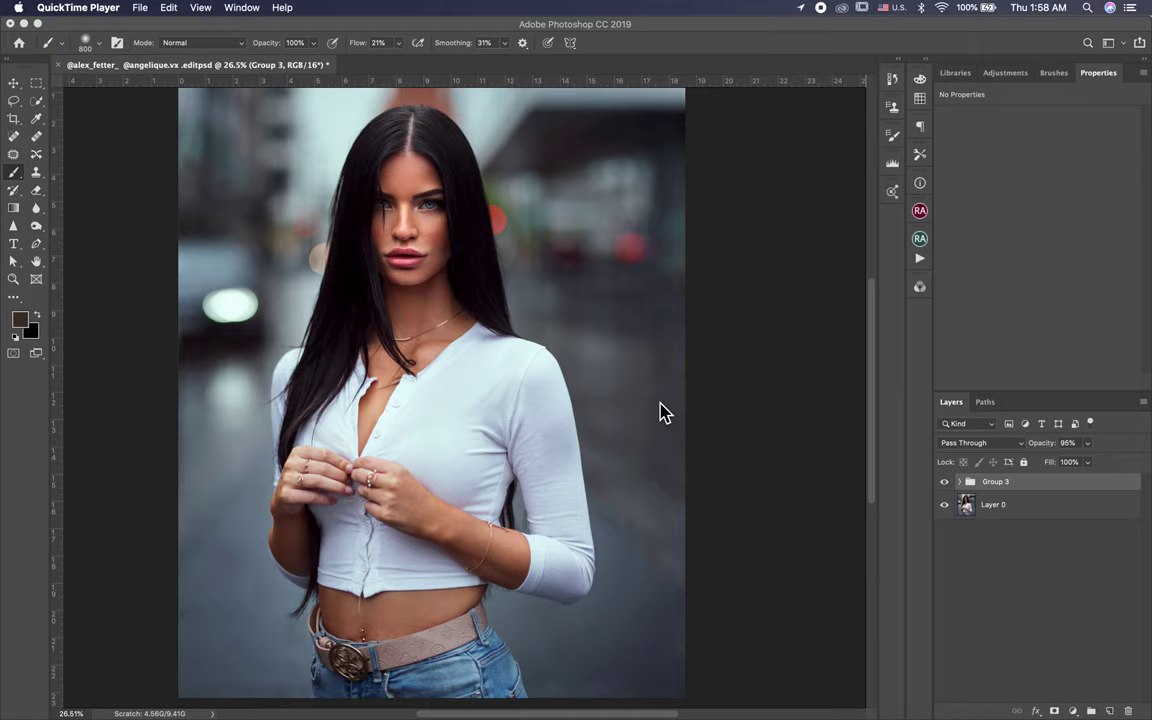
Compare the photo with and without Group 3's colour grade, zooming in on the face.
{"action": "left_click", "coordinate": [945, 482]}
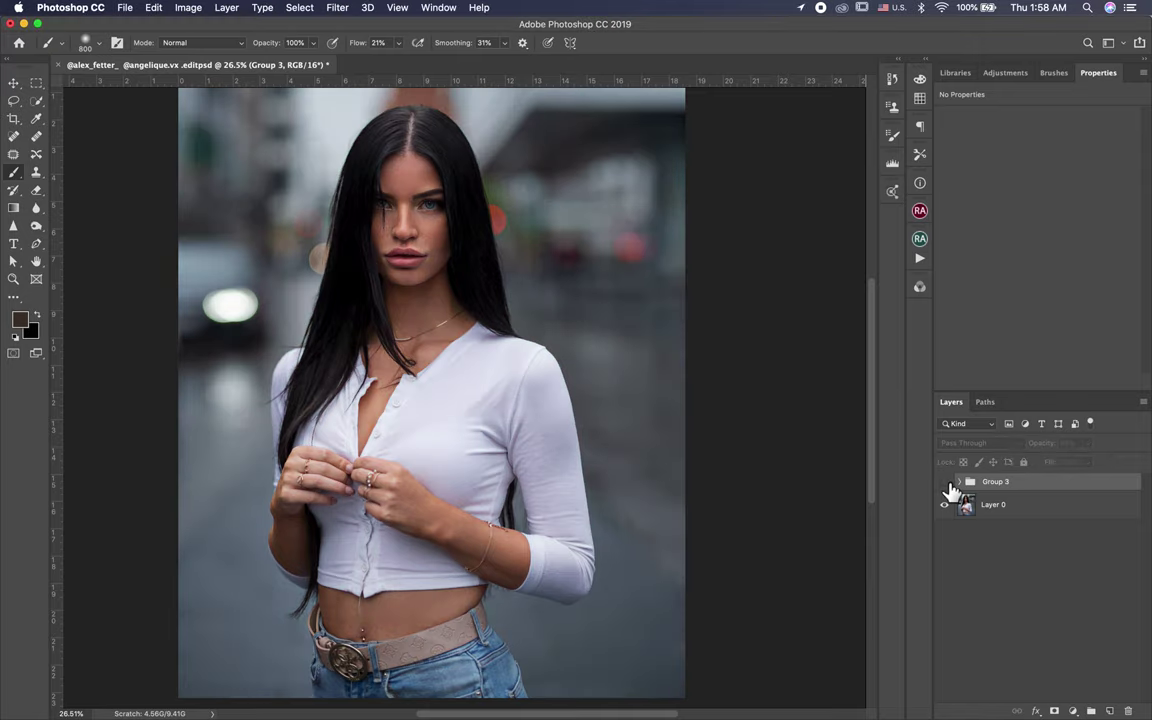
{"action": "left_click", "coordinate": [945, 482]}
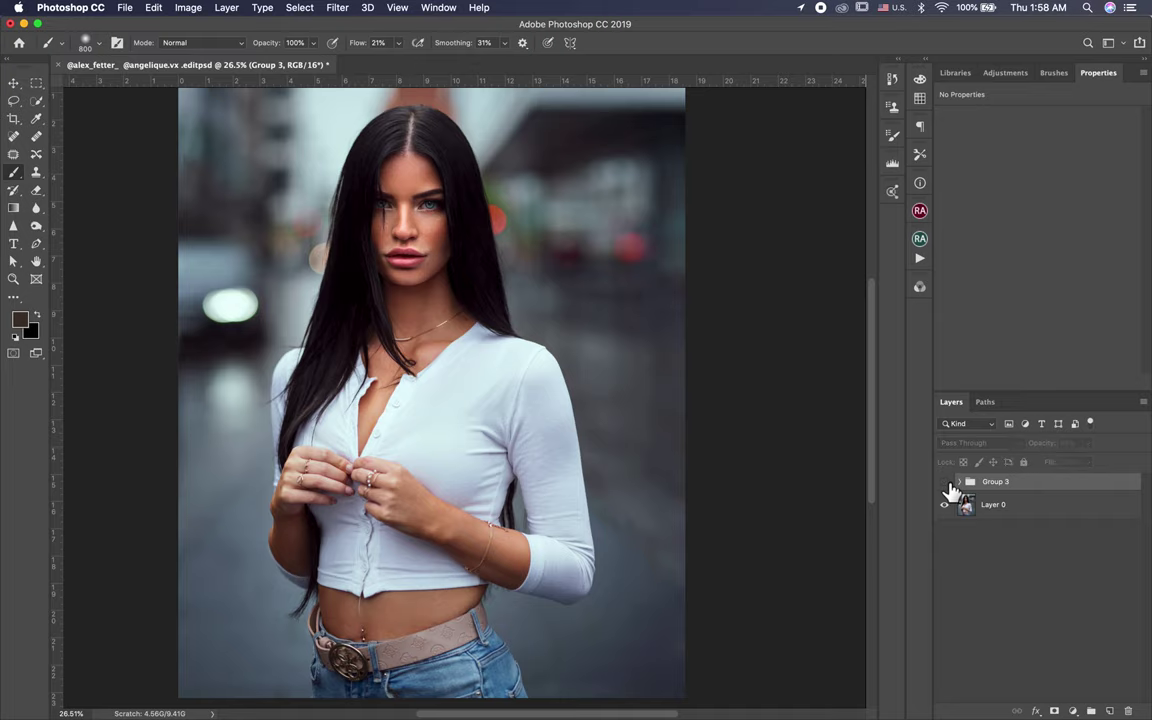
{"action": "left_click", "coordinate": [945, 482]}
{"action": "left_click", "coordinate": [945, 482]}
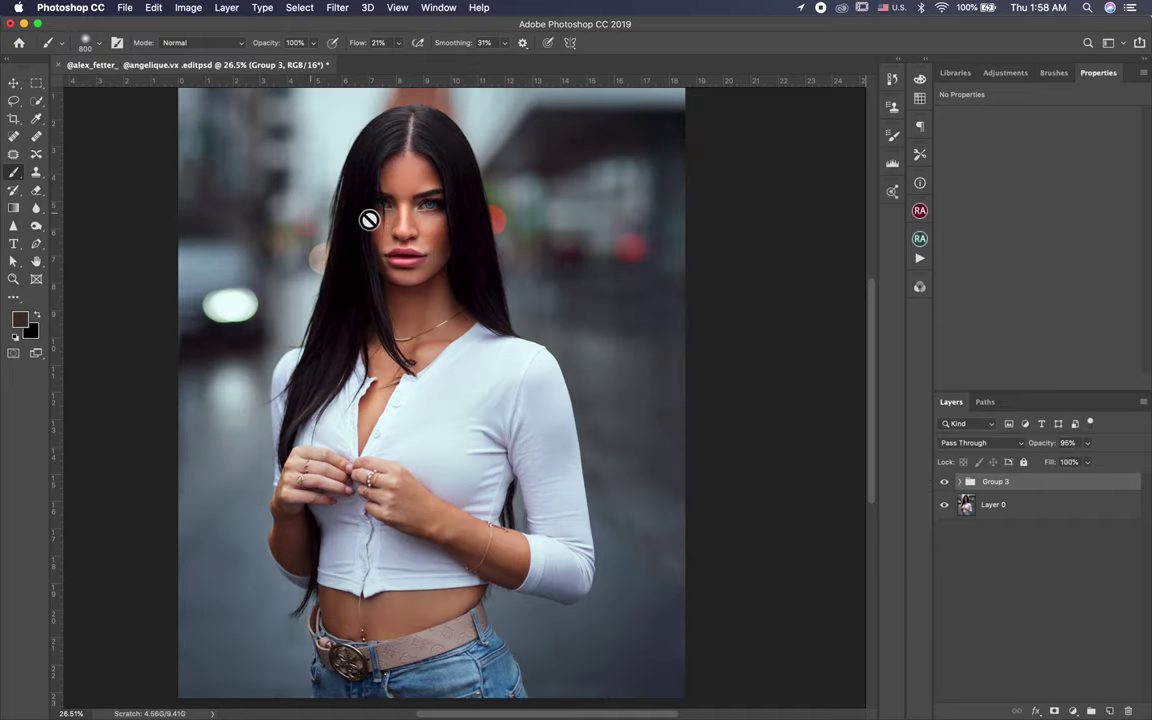
{"action": "scroll", "coordinate": [370, 220], "scroll_direction": "up", "scroll_amount": 5}
{"action": "scroll", "coordinate": [370, 220], "scroll_direction": "up", "scroll_amount": 5}
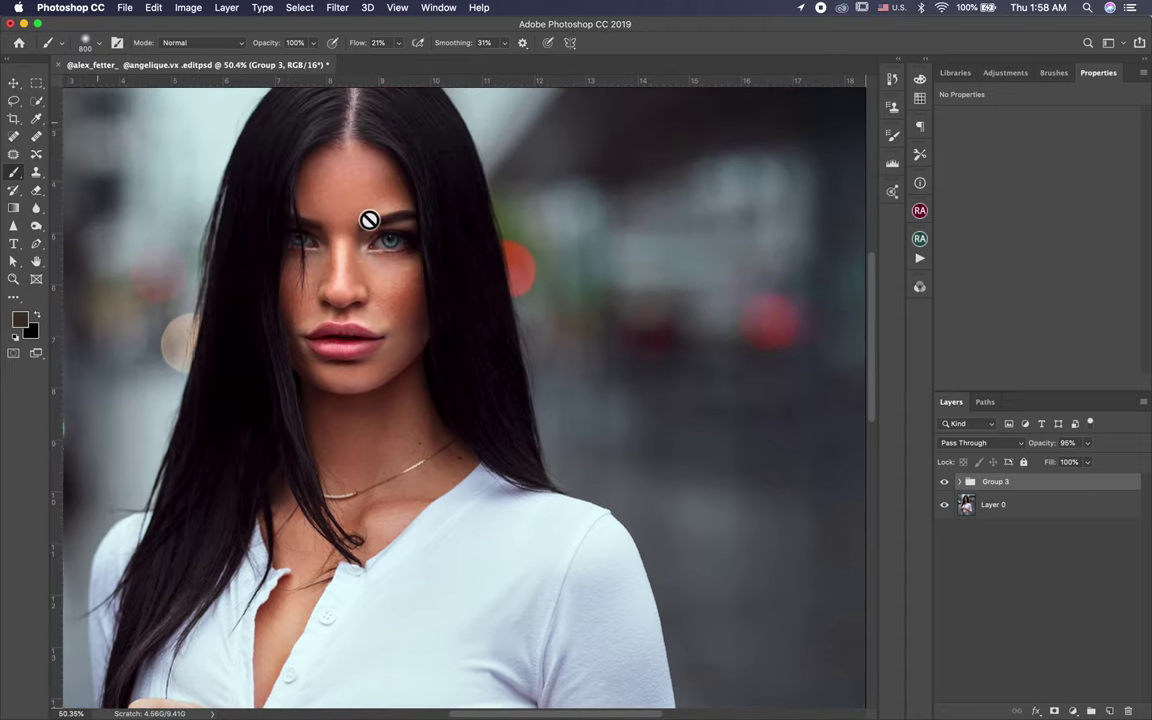
{"action": "scroll", "coordinate": [370, 220], "scroll_direction": "up", "scroll_amount": 2}
{"action": "left_click", "coordinate": [946, 482]}
{"action": "left_click", "coordinate": [946, 482]}
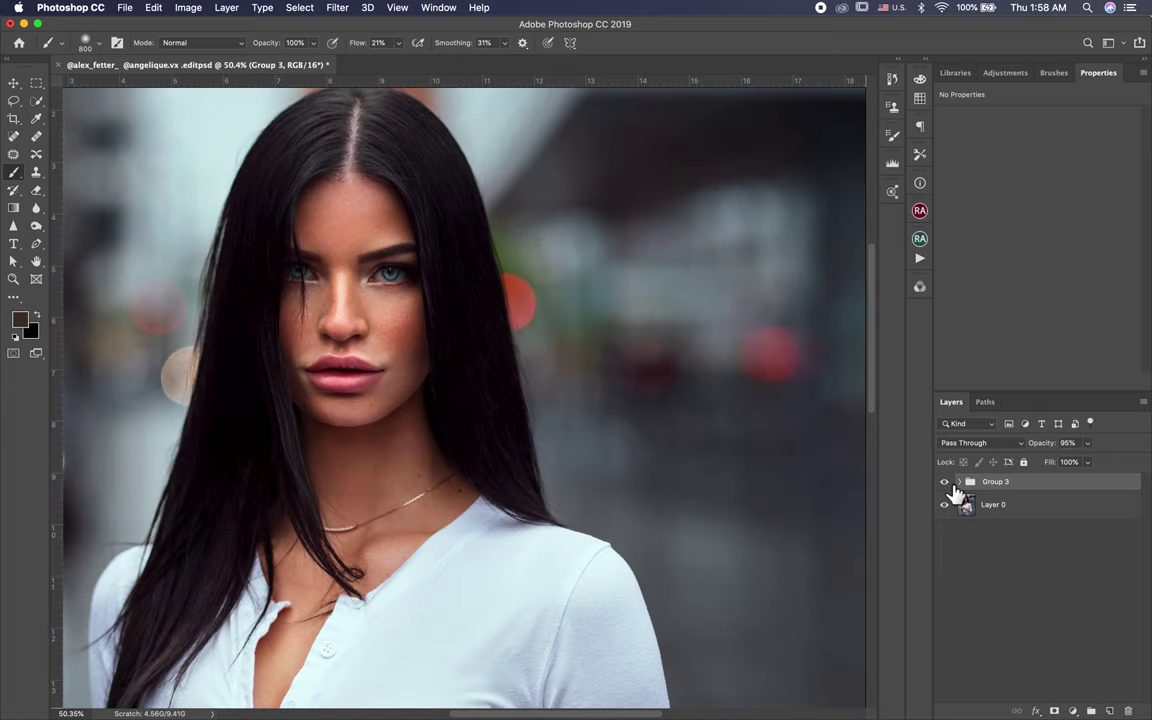
Minimize Photoshop and open the raw NEF portrait from the RAW PIC folder in Camera Raw.
{"action": "scroll", "coordinate": [517, 404], "scroll_direction": "down", "scroll_amount": 5}
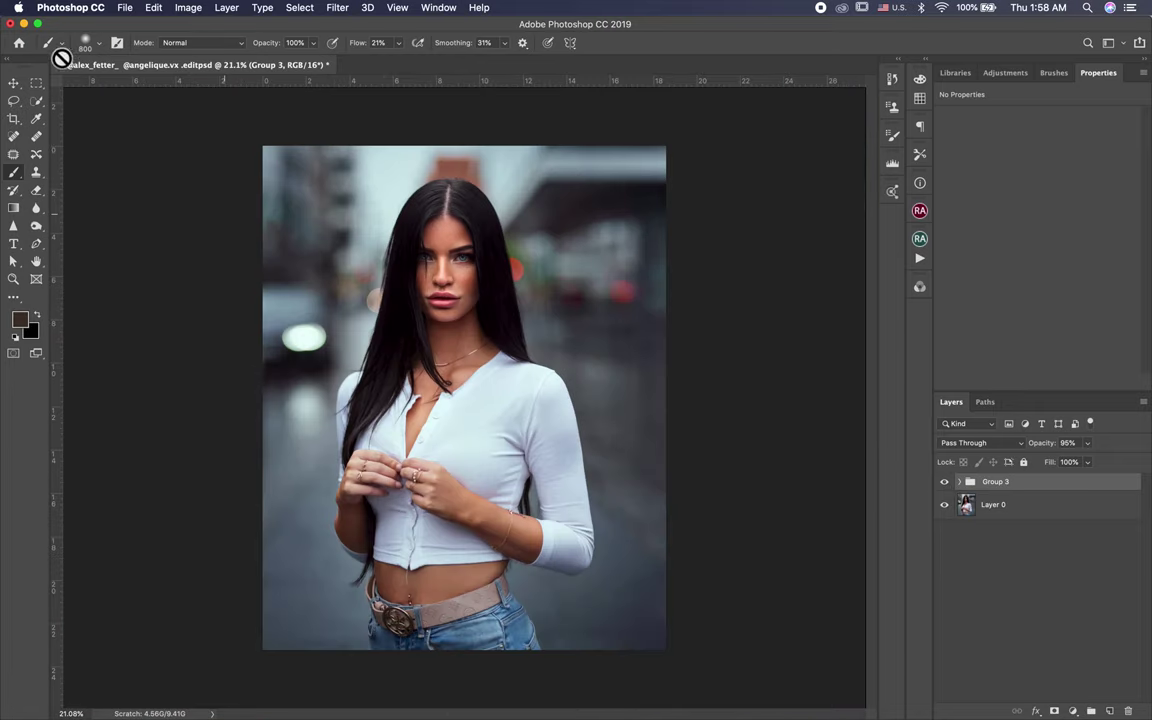
{"action": "left_click", "coordinate": [24, 22]}
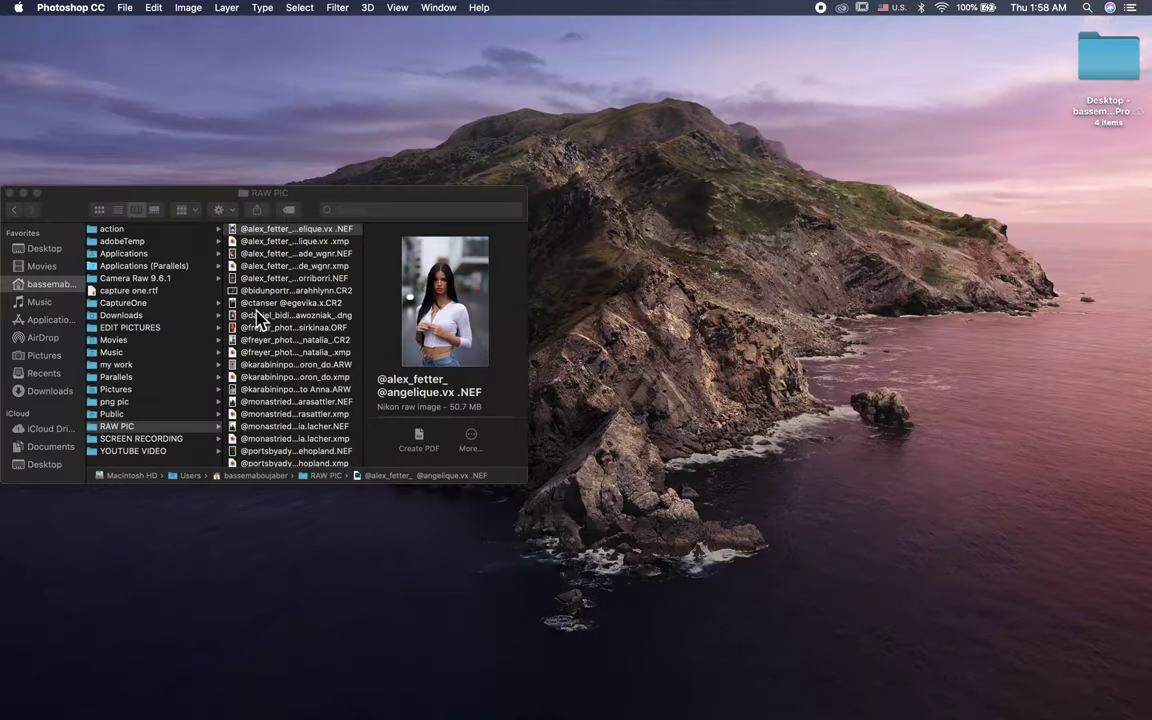
{"action": "double_click", "coordinate": [296, 232]}
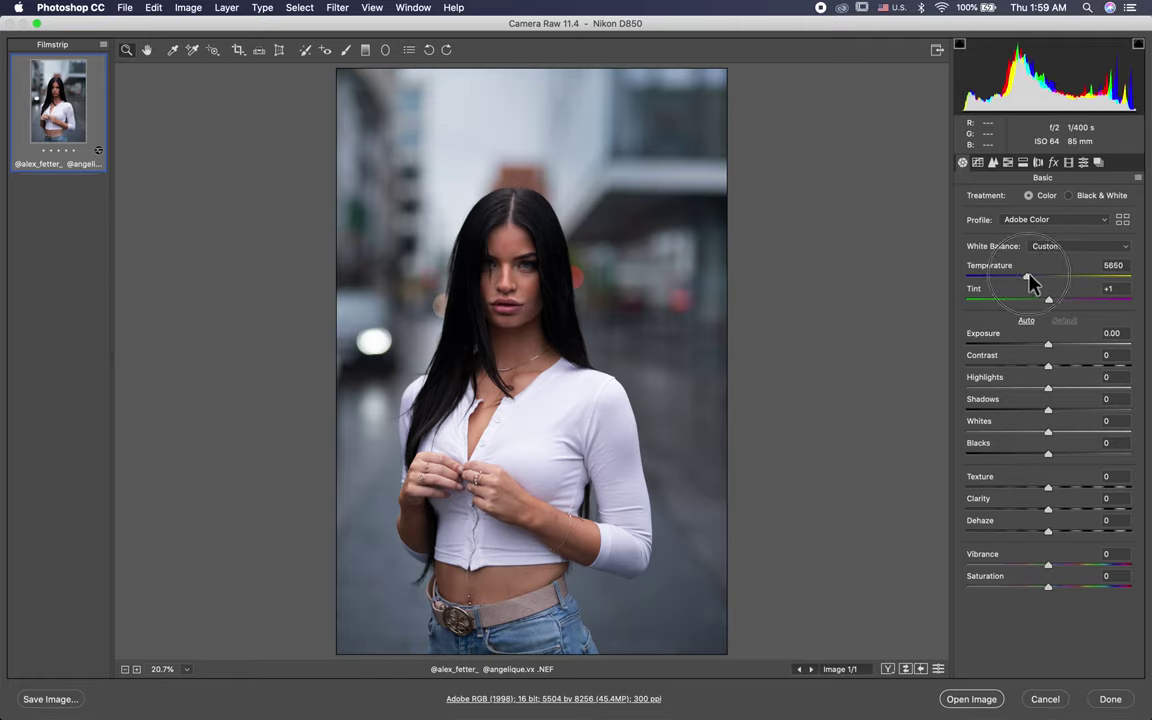
Set the Basic panel to Temperature 5400, Tint 0, Exposure +0.10, Highlights -14, Shadows +26, Whites -26, Blacks +3, Clarity +5.
{"action": "left_click_drag", "start_coordinate": [1023, 275], "coordinate": [1023, 278]}
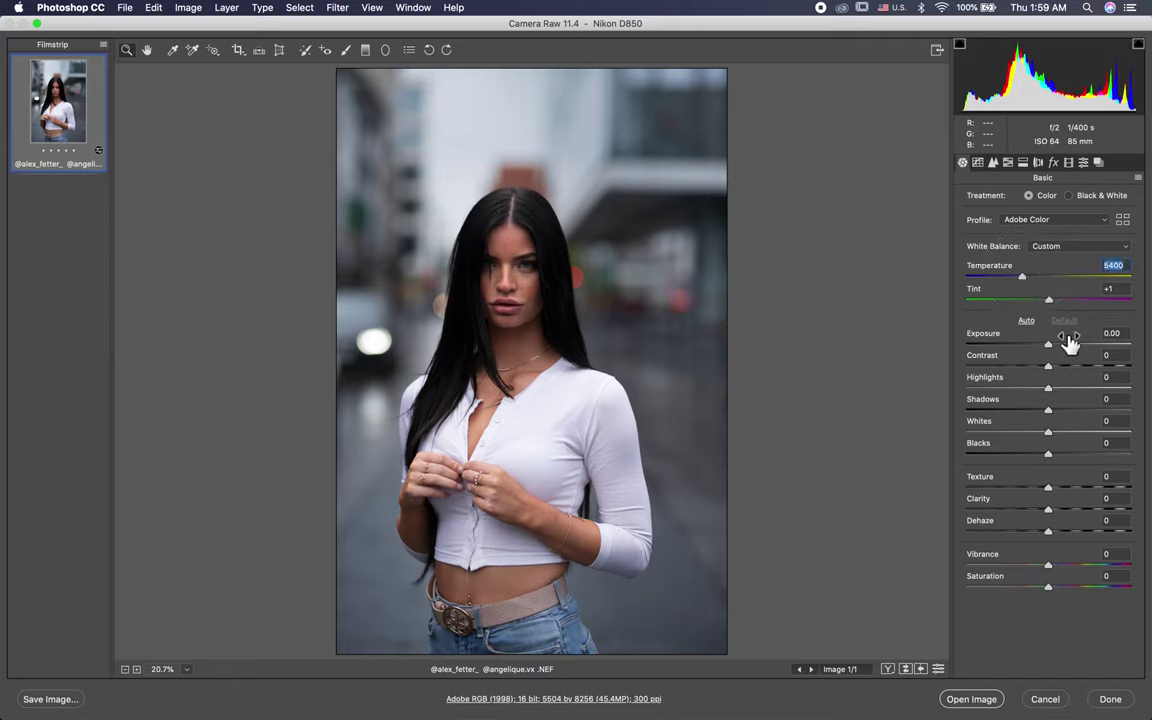
{"action": "left_click_drag", "start_coordinate": [1049, 303], "coordinate": [1047, 383]}
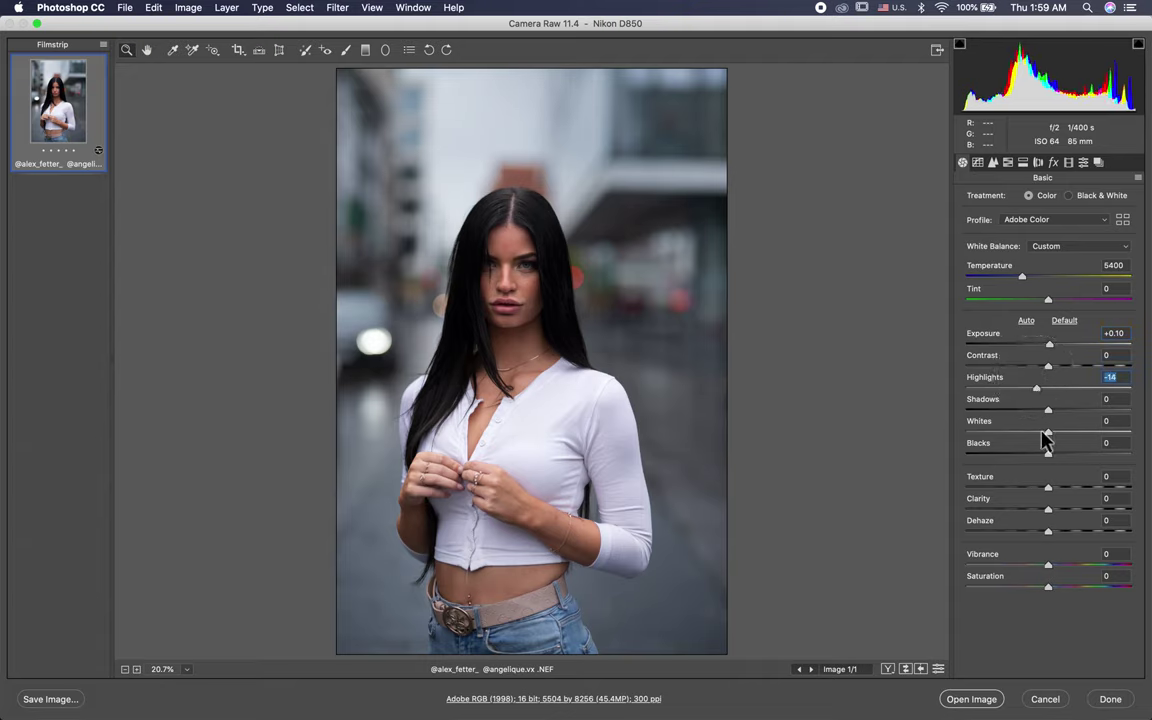
{"action": "left_click", "coordinate": [1050, 430]}
{"action": "left_click_drag", "start_coordinate": [1050, 409], "coordinate": [1056, 460]}
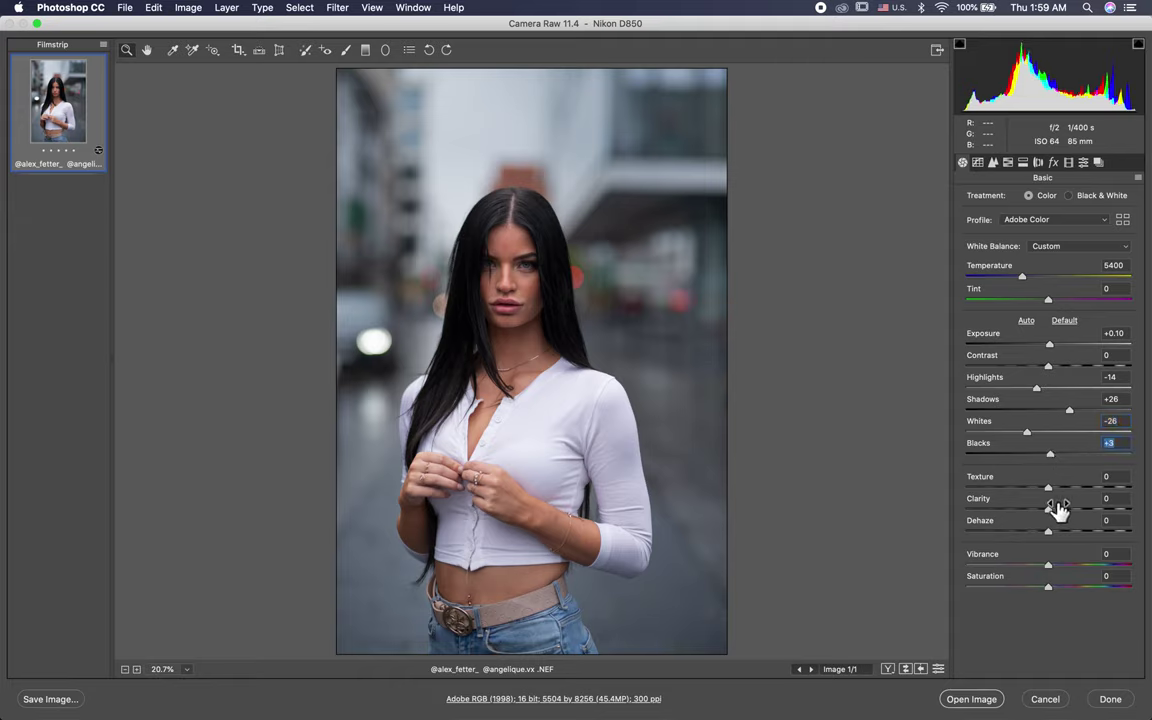
{"action": "left_click_drag", "start_coordinate": [1058, 510], "coordinate": [1053, 514]}
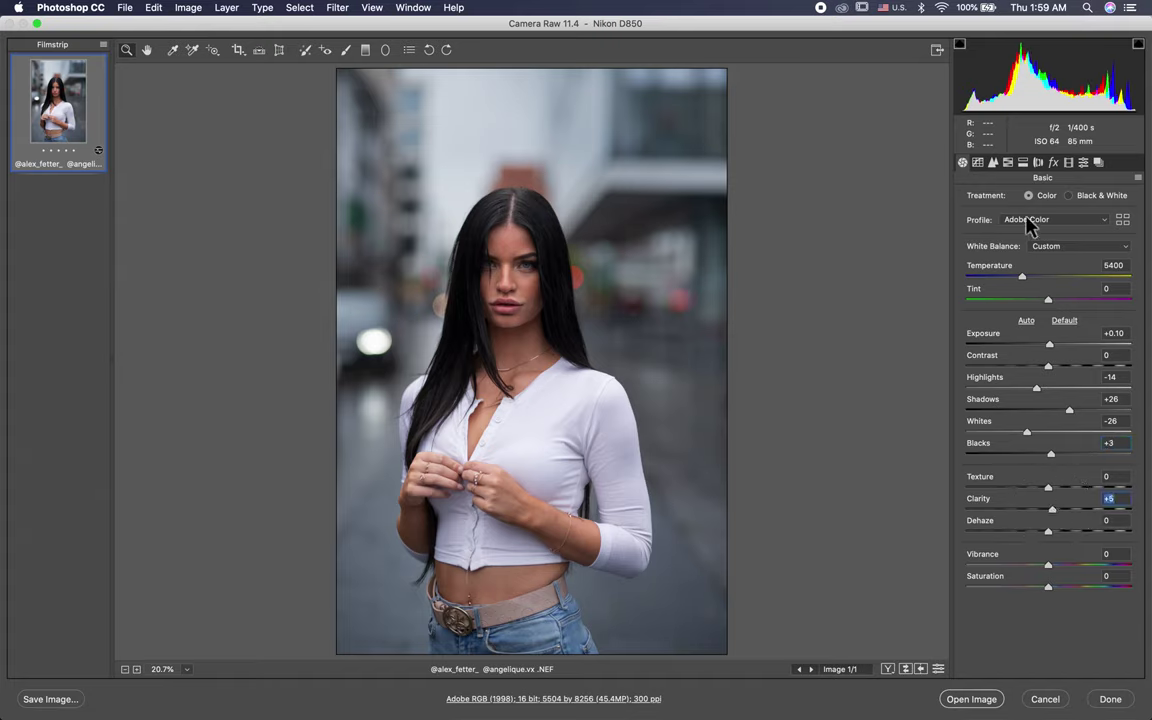
In HSL, shift the Reds hue slightly and lower the Oranges saturation a little.
{"action": "left_click", "coordinate": [1008, 162]}
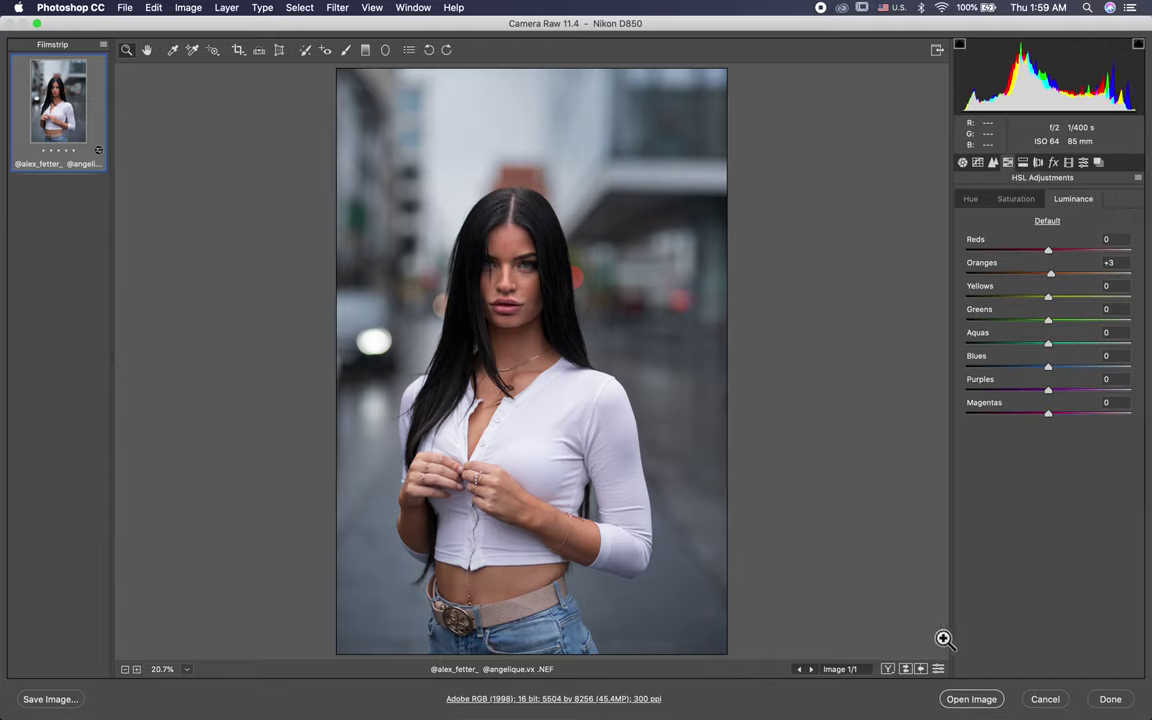
{"action": "left_click", "coordinate": [1013, 200]}
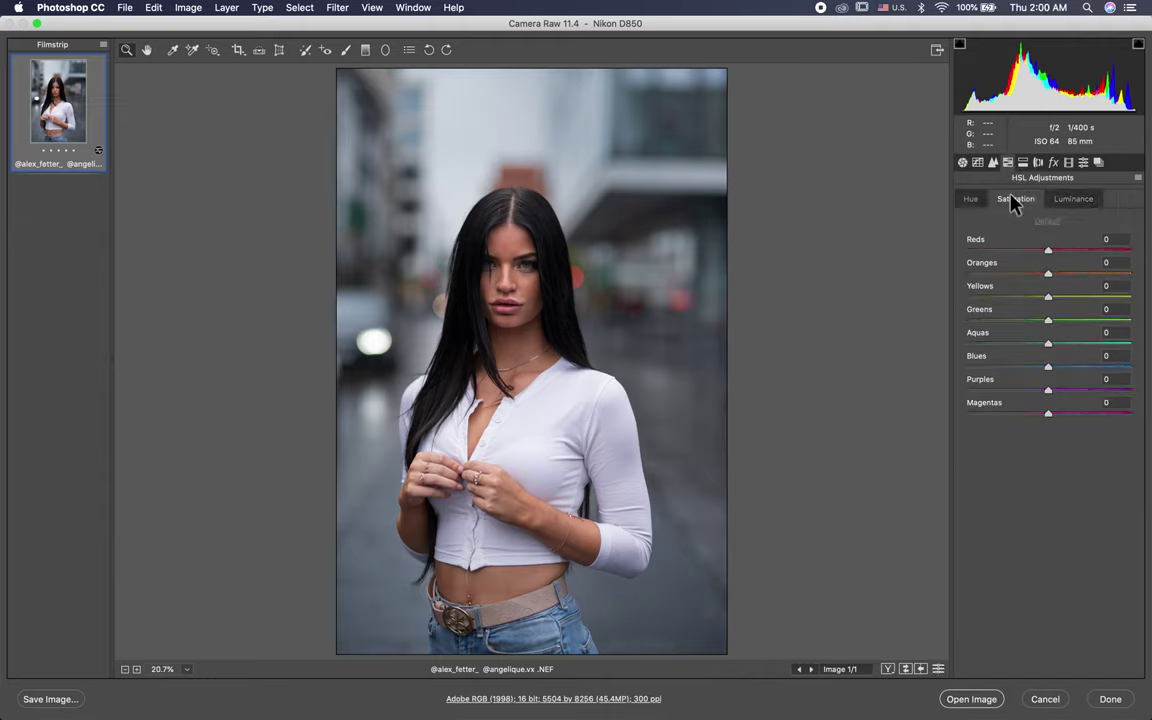
{"action": "left_click", "coordinate": [970, 199]}
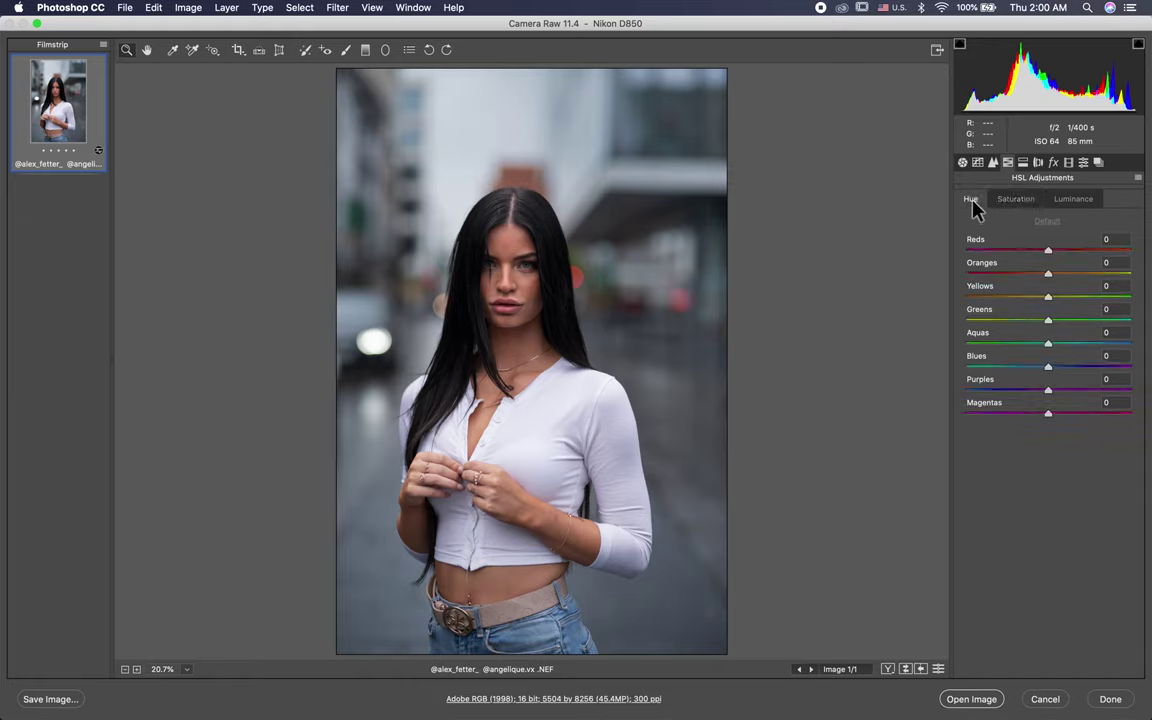
{"action": "left_click", "coordinate": [1047, 251]}
{"action": "left_click", "coordinate": [1017, 199]}
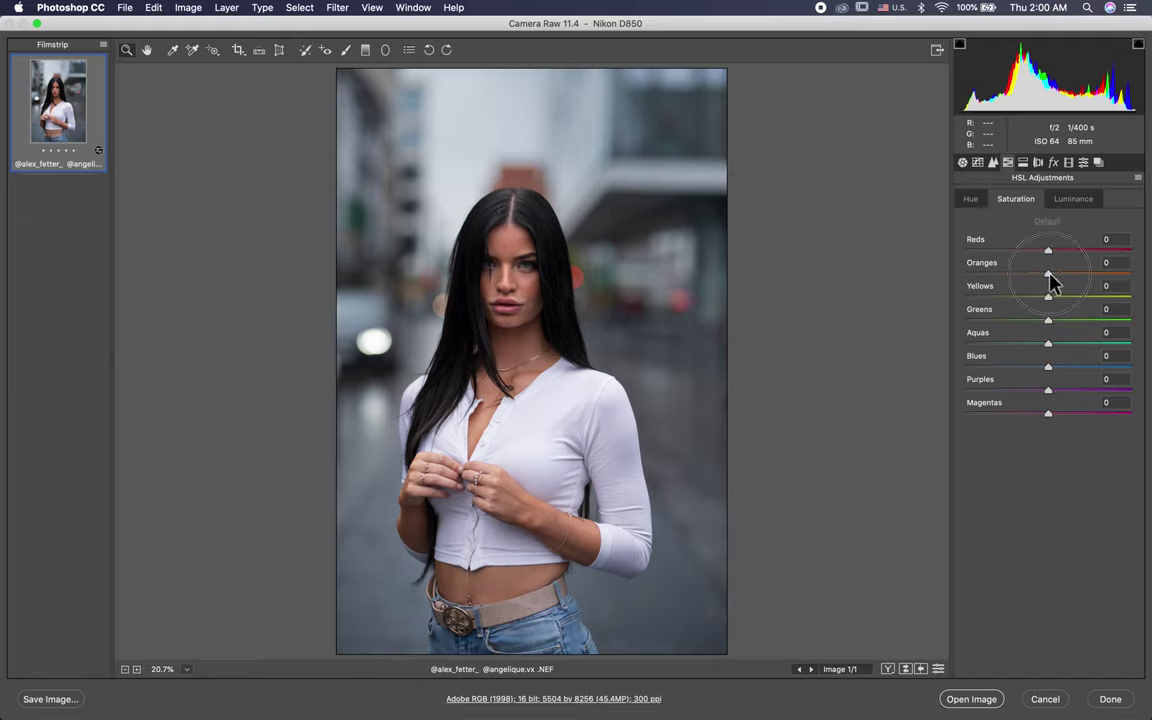
{"action": "left_click_drag", "start_coordinate": [1052, 272], "coordinate": [1043, 309]}
Brighten the Oranges luminance to about +4.
{"action": "left_click", "coordinate": [1073, 199]}
{"action": "left_click", "coordinate": [1050, 274]}
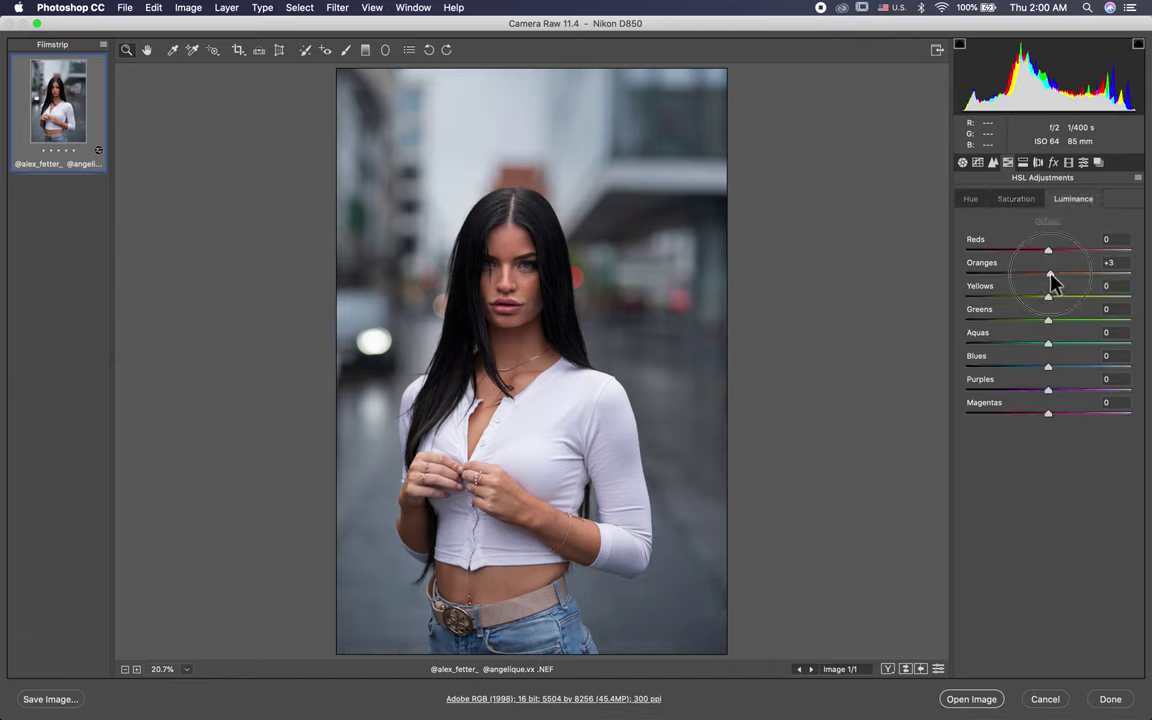
{"action": "left_click_drag", "start_coordinate": [1050, 273], "coordinate": [1051, 273]}
Back in Basic, compare the edits against the default settings and keep the edits.
{"action": "left_click", "coordinate": [962, 162]}
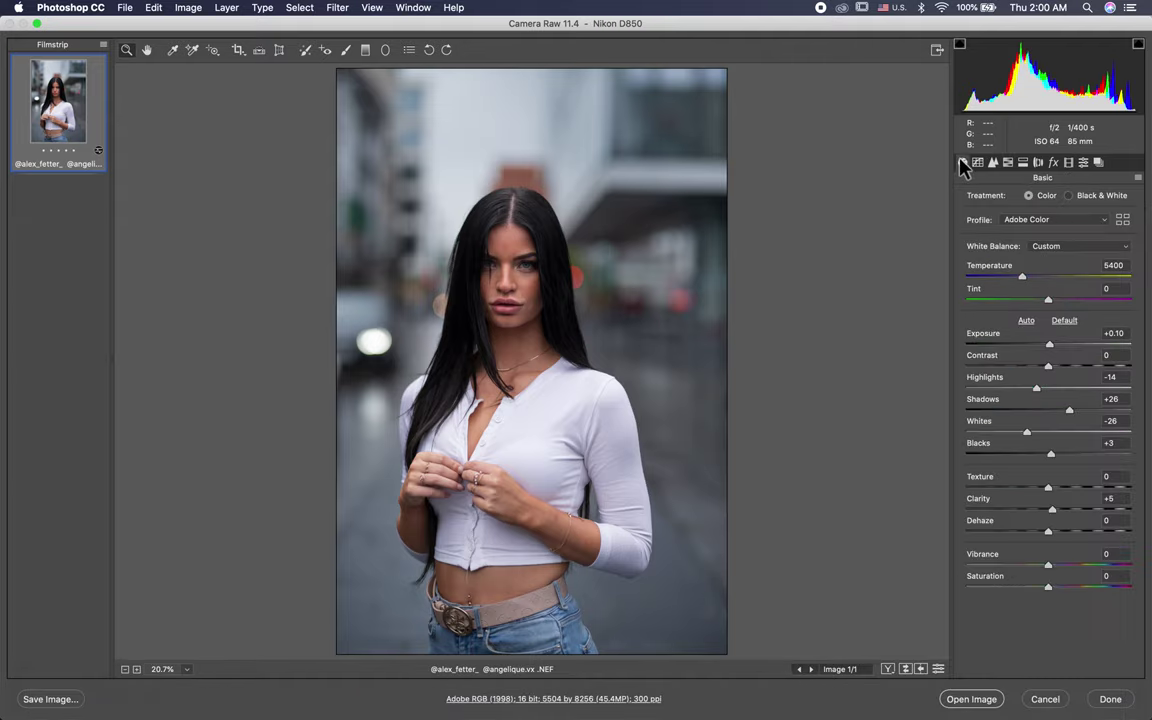
{"action": "left_click", "coordinate": [939, 669]}
{"action": "left_click", "coordinate": [939, 669]}
Bring the Camera Raw edit into Photoshop and reshape the portrait with Liquify using a resized brush.
{"action": "left_click", "coordinate": [974, 699]}
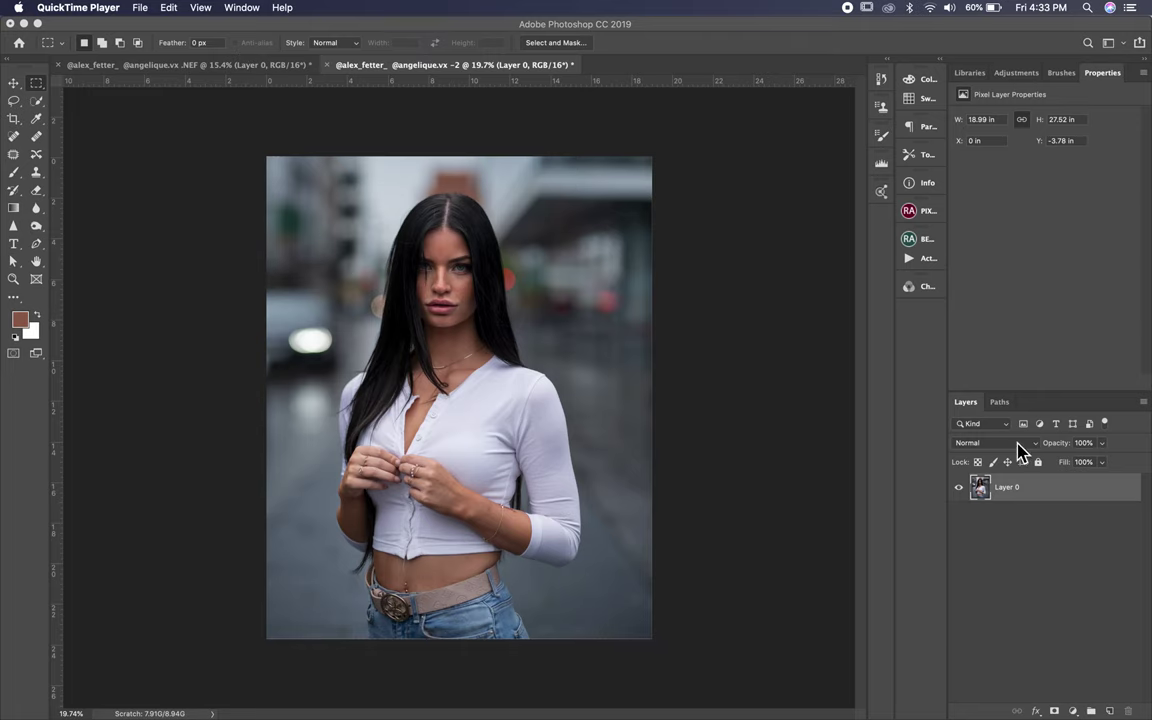
{"action": "left_click", "coordinate": [955, 442]}
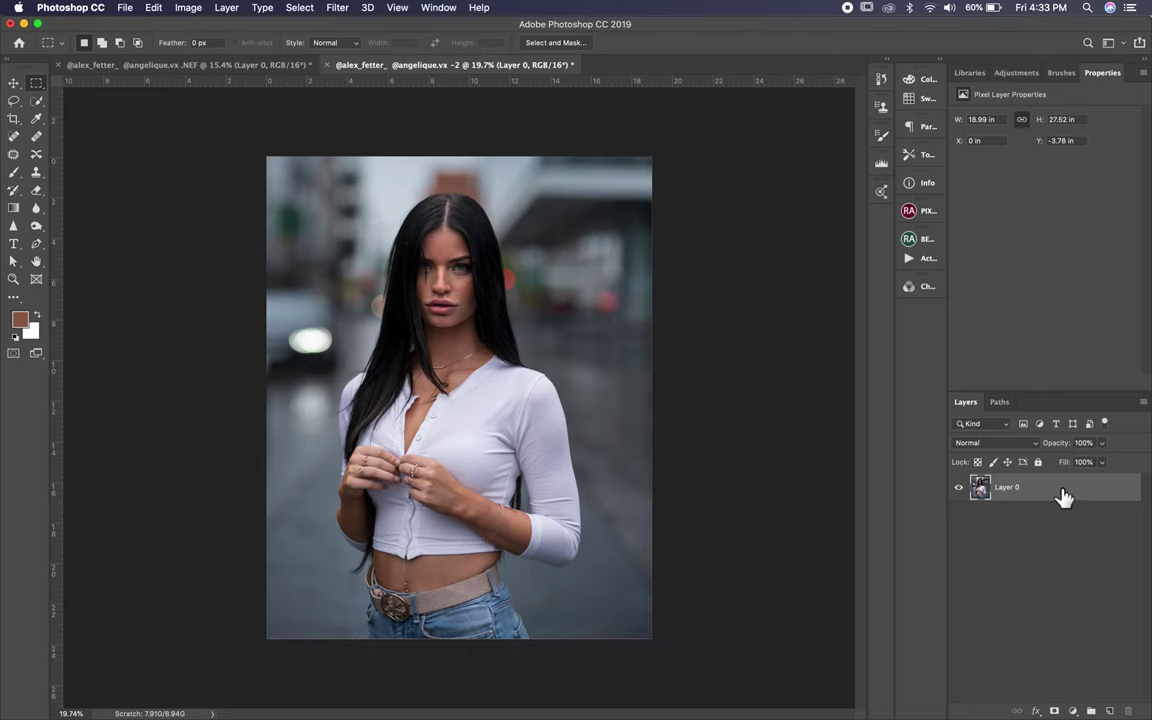
{"action": "left_click", "coordinate": [340, 10]}
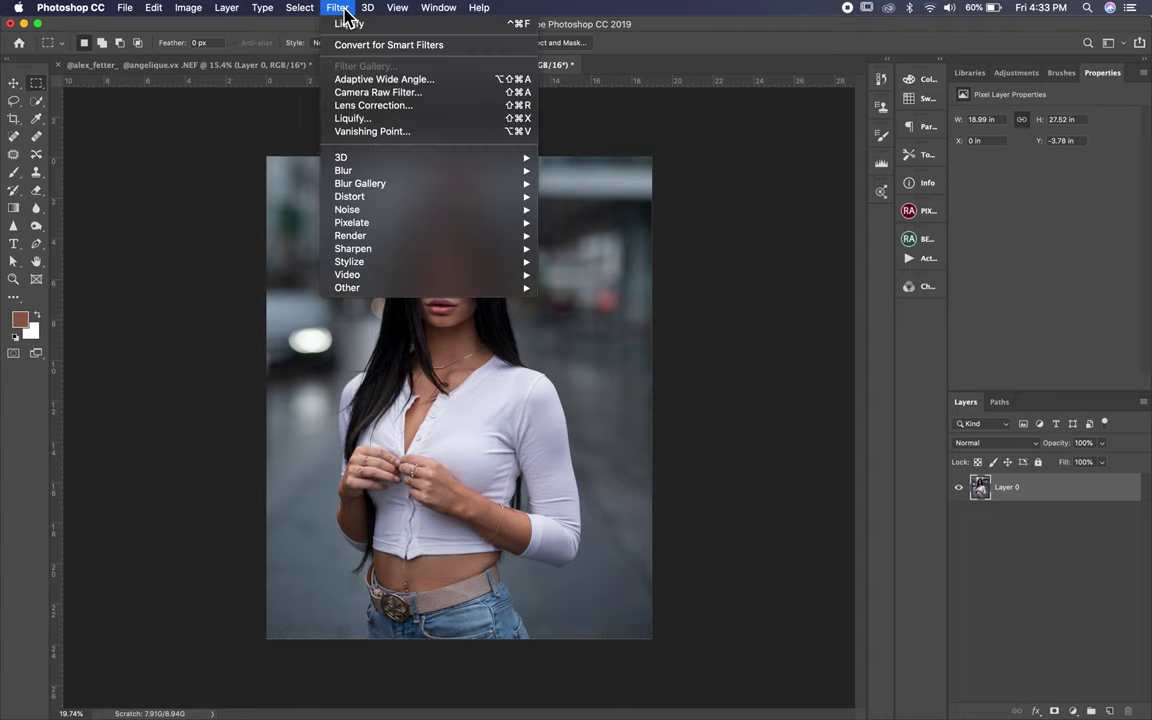
{"action": "left_click", "coordinate": [410, 121]}
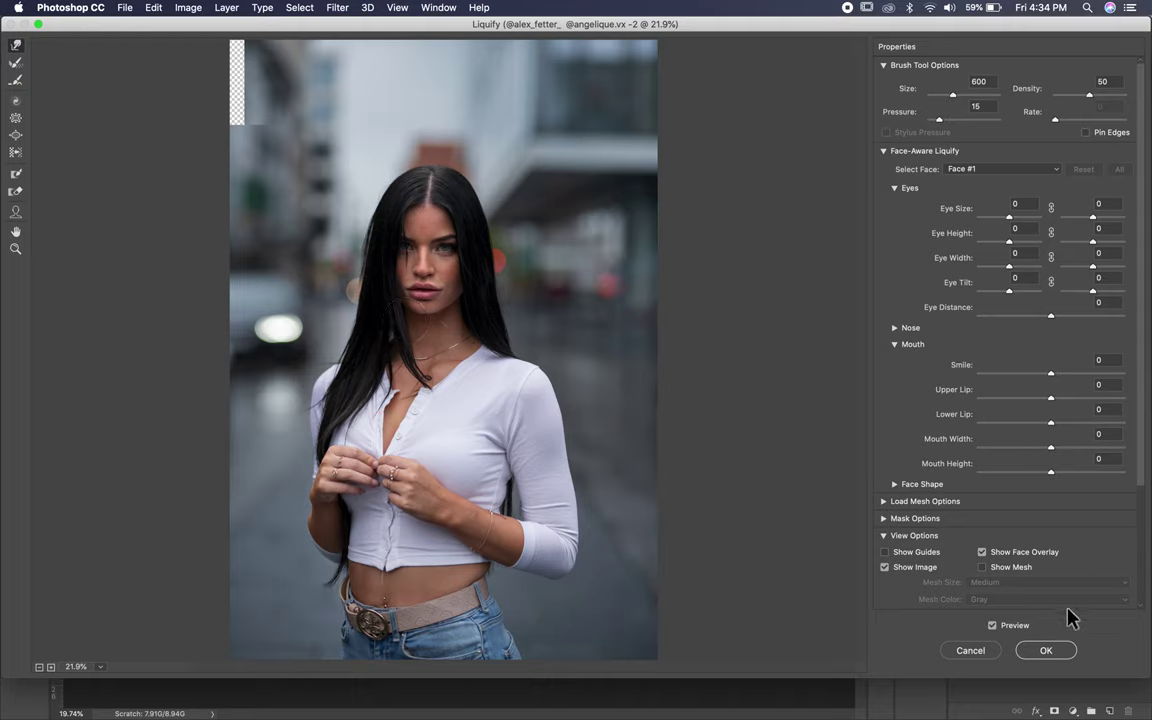
{"action": "left_click", "coordinate": [993, 625]}
{"action": "key", "text": "bracketright"}
{"action": "key", "text": "bracketright"}
{"action": "key", "text": "bracketright"}
{"action": "key", "text": "bracketright"}
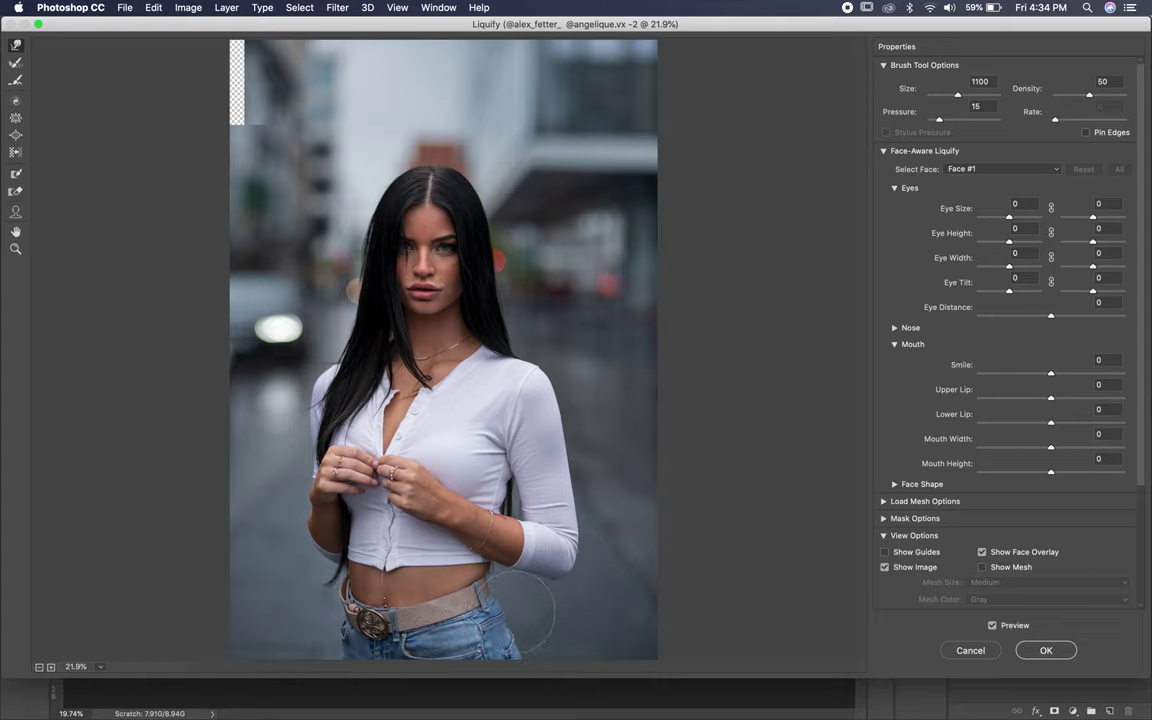
{"action": "key", "text": "bracketleft"}
{"action": "key", "text": "bracketleft"}
{"action": "key", "text": "bracketleft"}
{"action": "key", "text": "bracketleft"}
{"action": "key", "text": "bracketleft"}
{"action": "key", "text": "bracketright"}
{"action": "key", "text": "bracketright"}
{"action": "key", "text": "bracketright"}
{"action": "key", "text": "bracketright"}
{"action": "left_click", "coordinate": [1073, 655]}
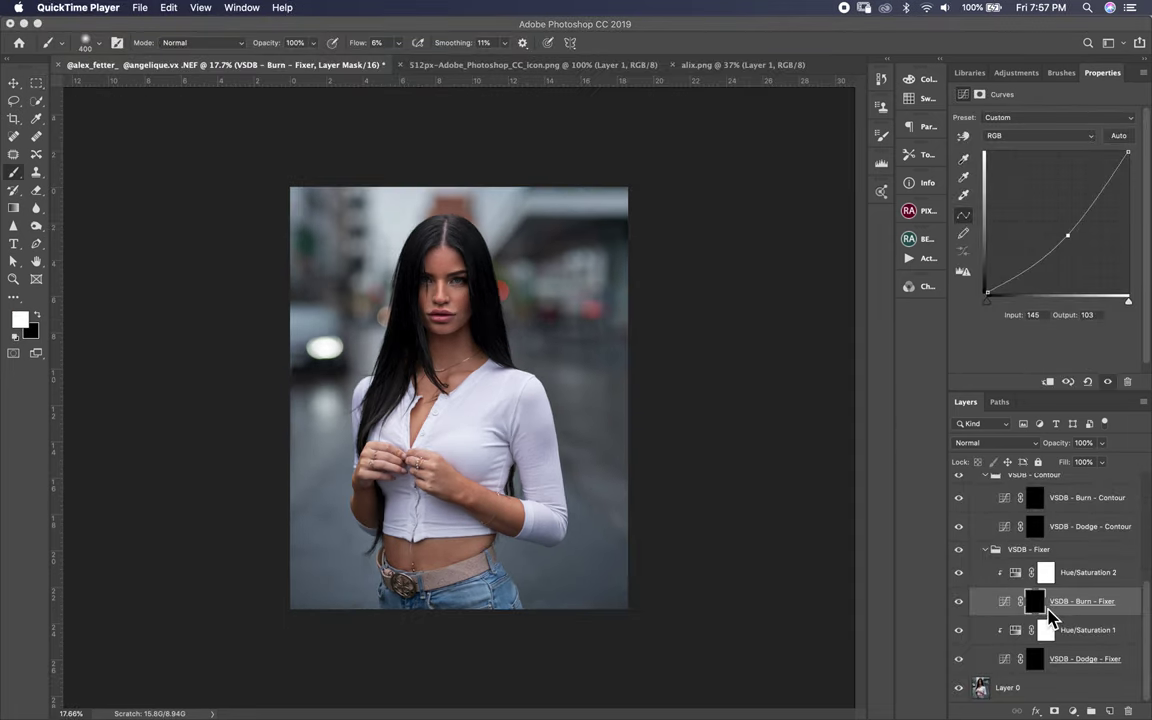
Paint dodge and burn on the face through the VSDB Dodge and Burn Fixer masks with a small brush.
{"action": "left_click", "coordinate": [1080, 660]}
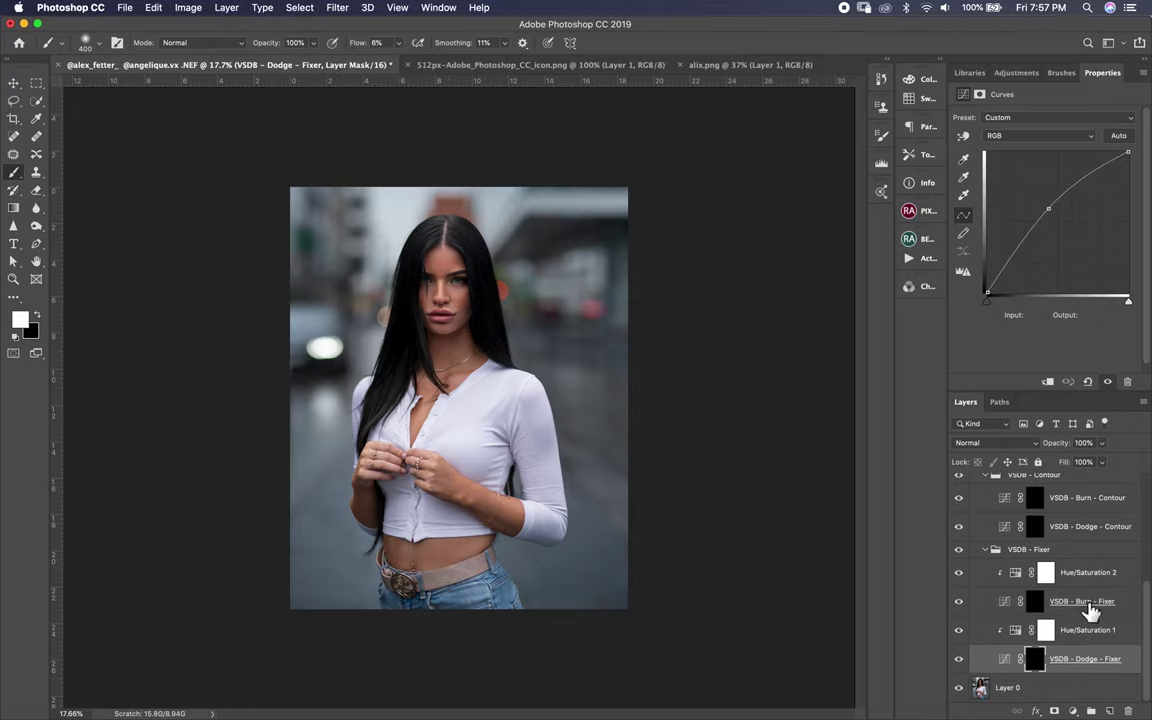
{"action": "left_click", "coordinate": [1092, 605]}
{"action": "scroll", "coordinate": [1062, 525], "scroll_direction": "up", "scroll_amount": 4}
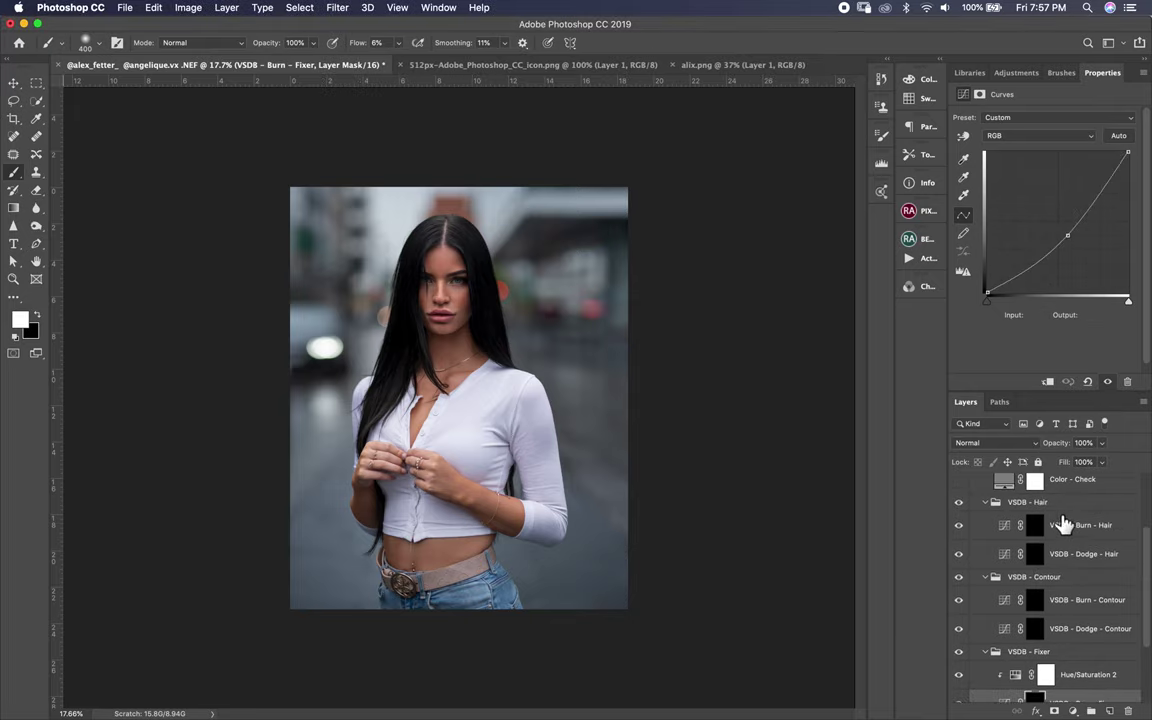
{"action": "scroll", "coordinate": [1060, 520], "scroll_direction": "up", "scroll_amount": 3}
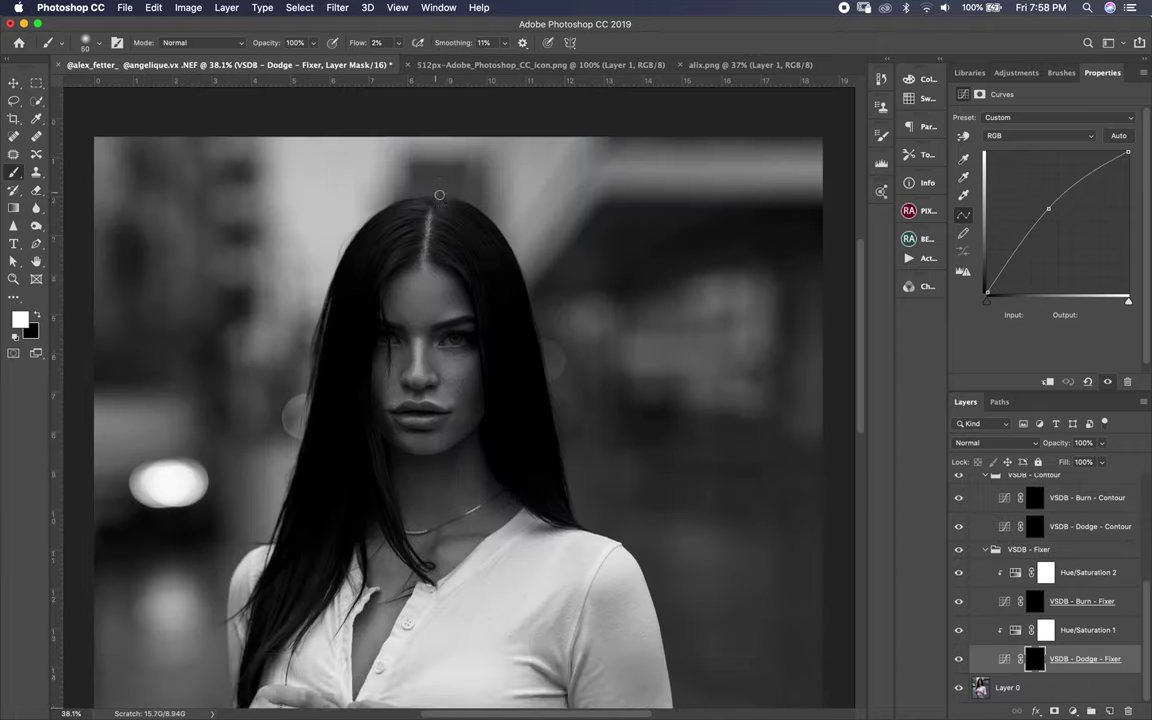
{"action": "scroll", "coordinate": [440, 185], "scroll_direction": "up", "scroll_amount": 2}
{"action": "scroll", "coordinate": [444, 185], "scroll_direction": "down", "scroll_amount": 3}
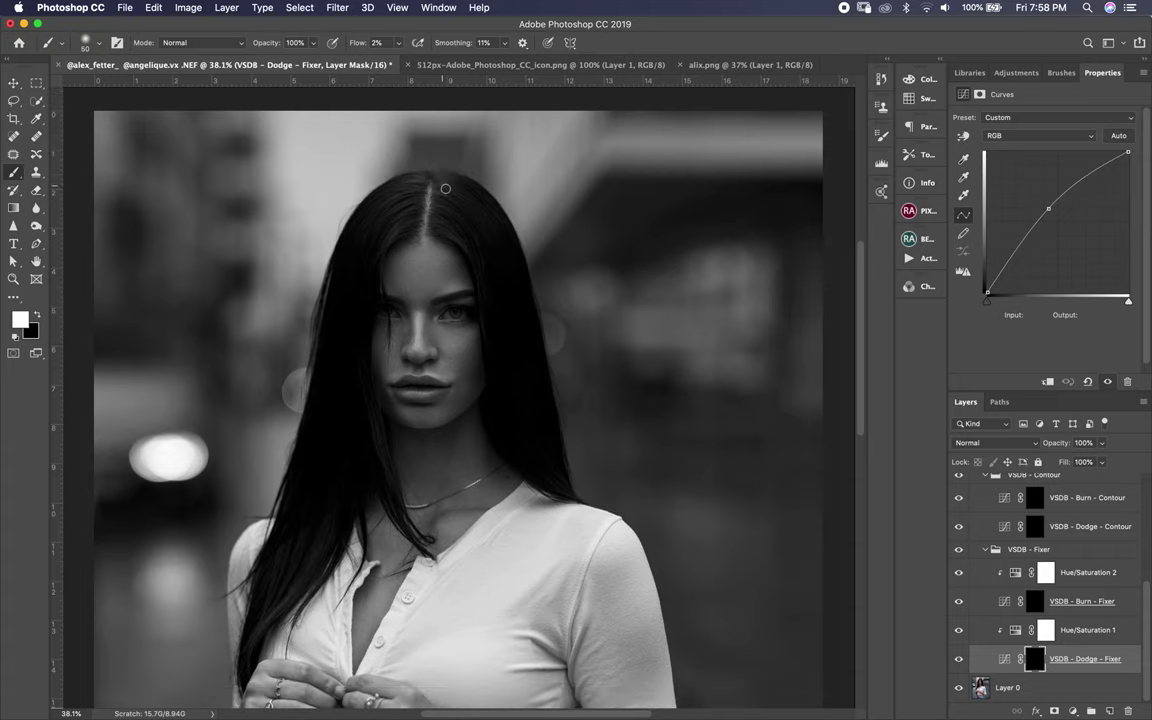
{"action": "scroll", "coordinate": [444, 185], "scroll_direction": "down", "scroll_amount": 1}
{"action": "scroll", "coordinate": [410, 215], "scroll_direction": "up", "scroll_amount": 2}
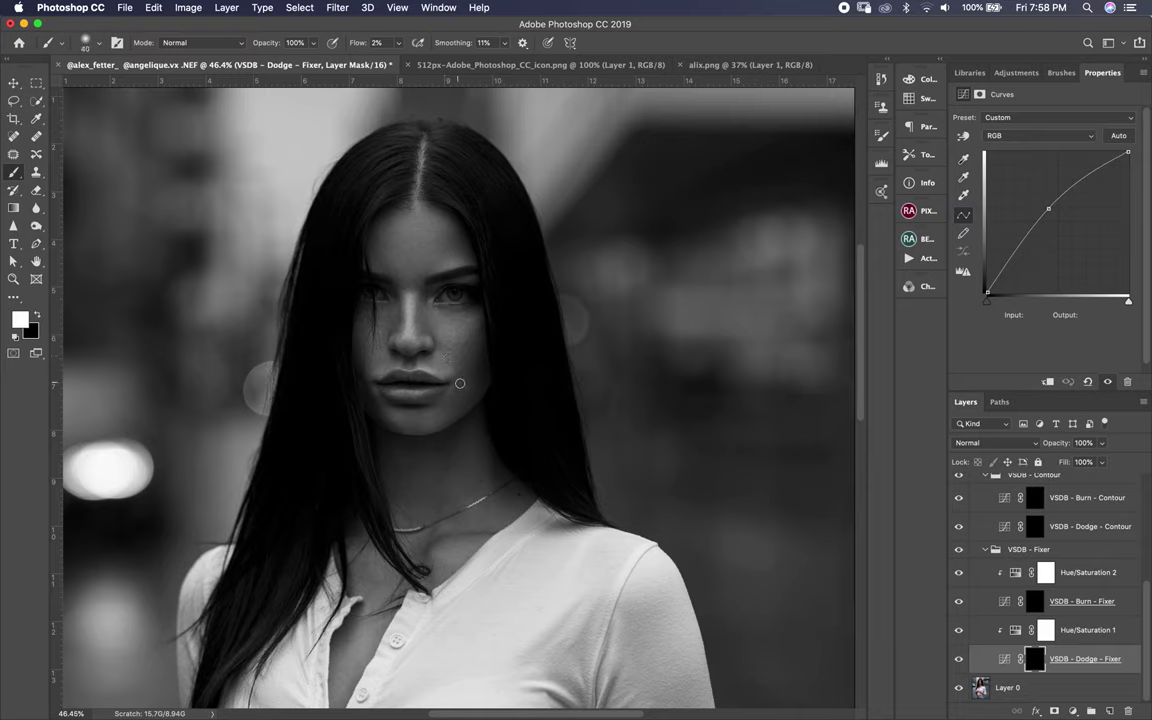
{"action": "key", "text": "bracketleft"}
{"action": "key", "text": "bracketleft"}
{"action": "scroll", "coordinate": [386, 247], "scroll_direction": "down", "scroll_amount": 1}
{"action": "key", "text": "bracketright"}
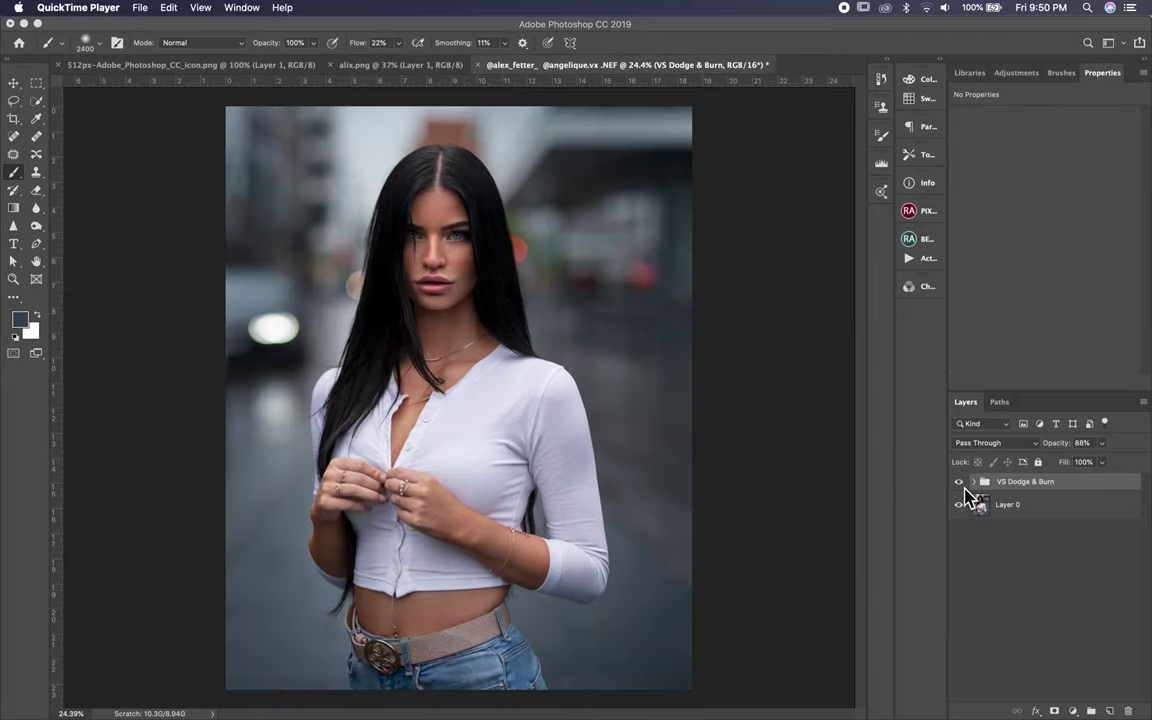
Compare the portrait with the VS Dodge & Burn group hidden and shown.
{"action": "left_click", "coordinate": [962, 486]}
{"action": "left_click", "coordinate": [960, 483]}
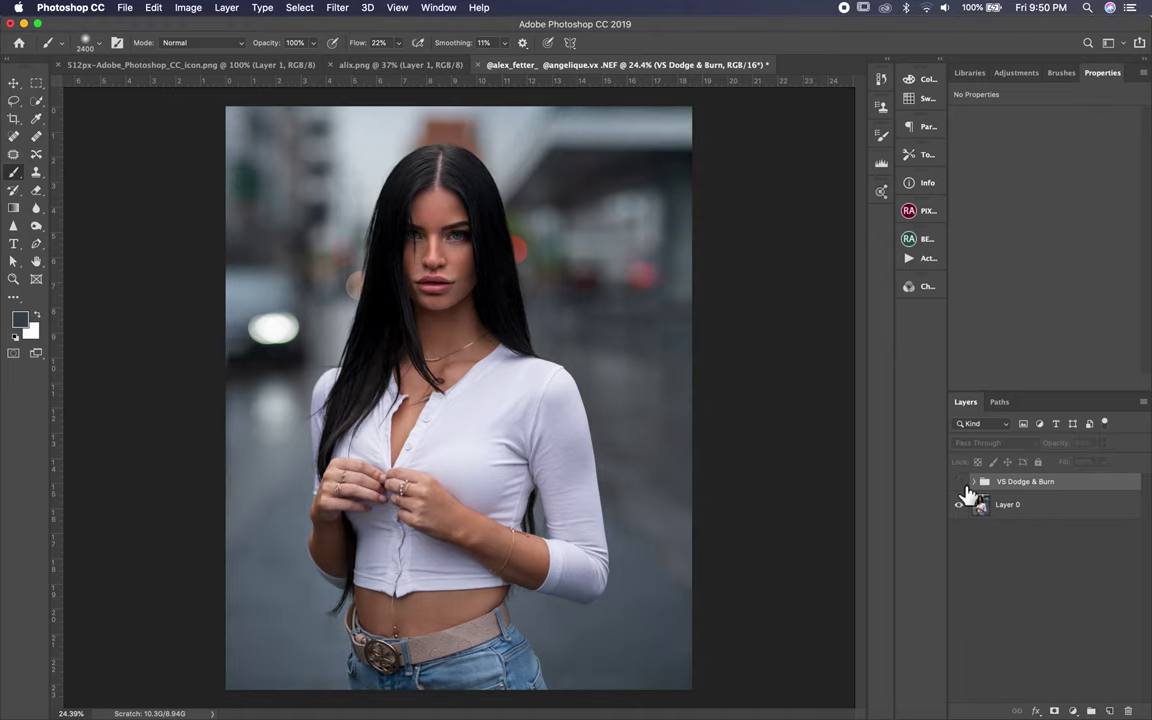
{"action": "left_click", "coordinate": [962, 486]}
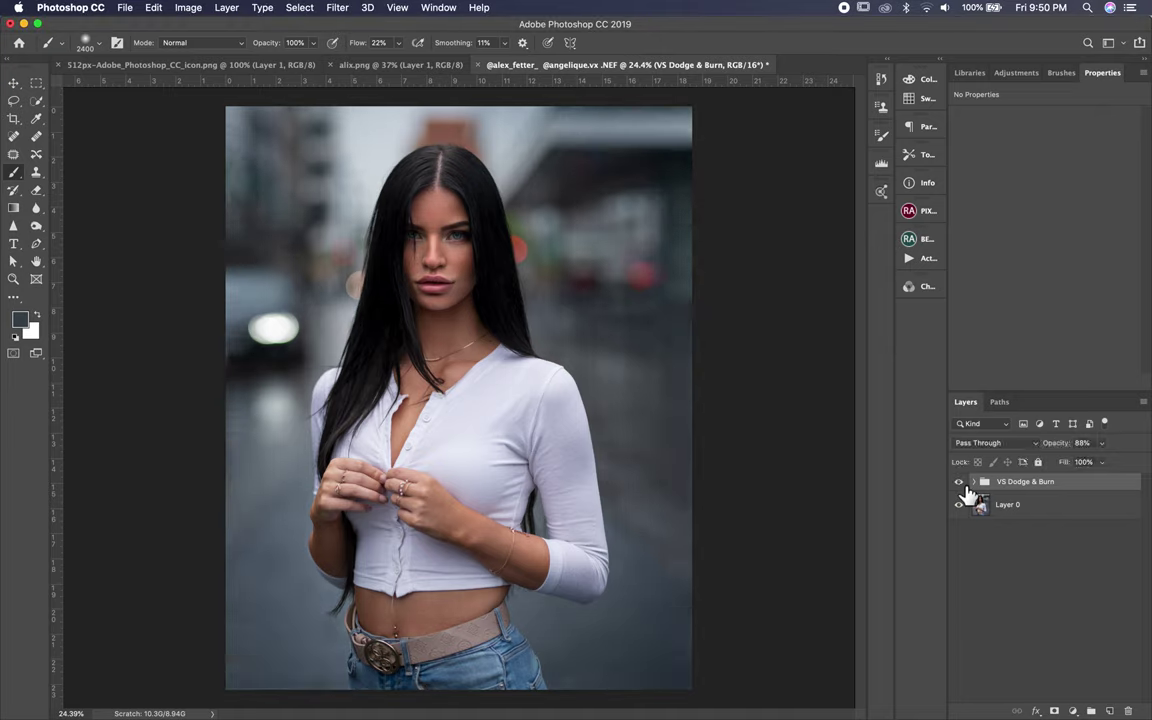
{"action": "left_click", "coordinate": [962, 486]}
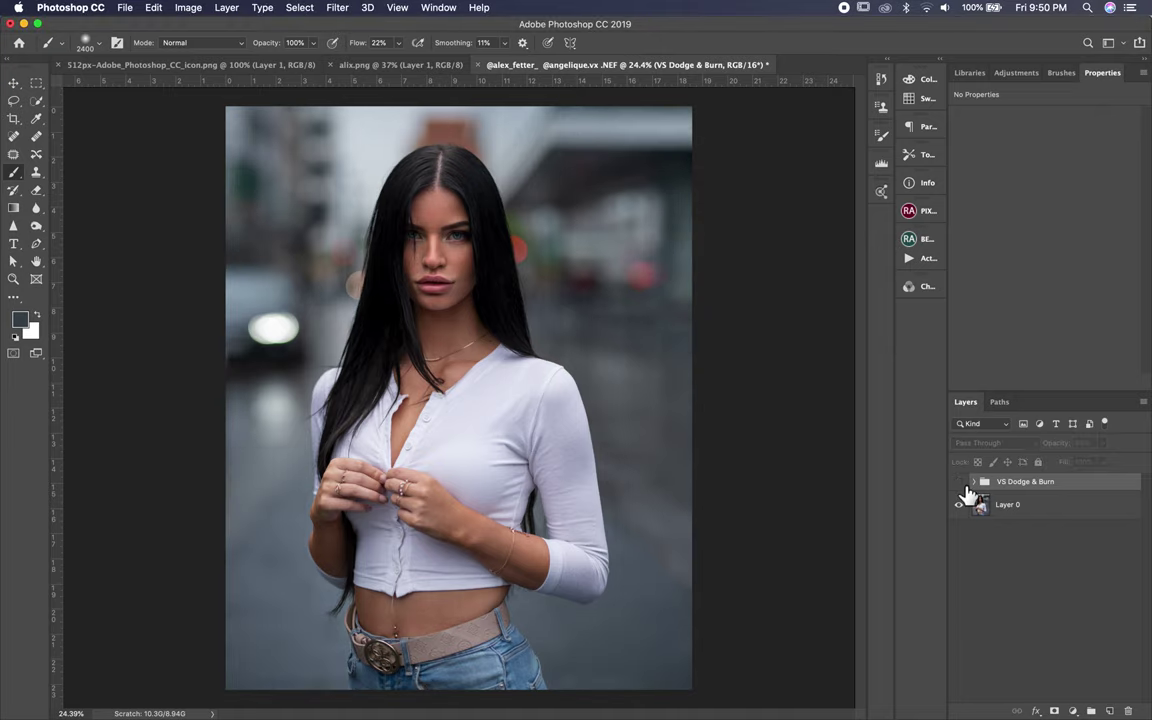
{"action": "left_click", "coordinate": [962, 486]}
{"action": "scroll", "coordinate": [514, 380], "scroll_direction": "up", "scroll_amount": 3}
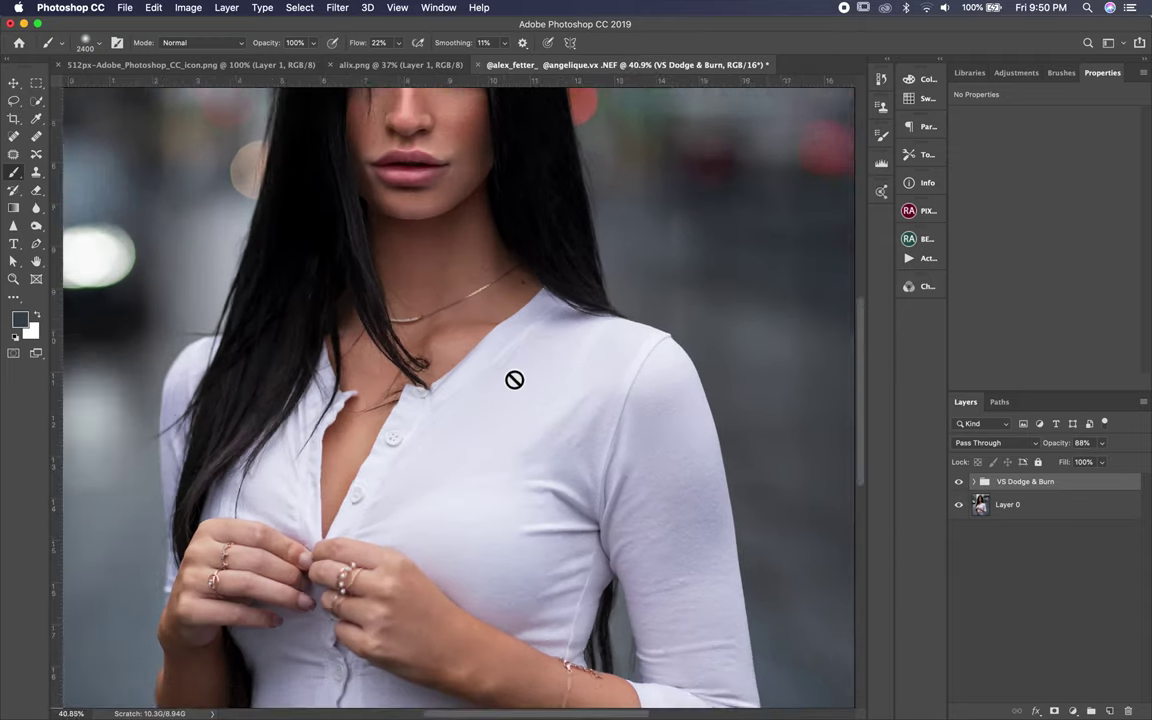
{"action": "scroll", "coordinate": [514, 380], "scroll_direction": "up", "scroll_amount": 3}
{"action": "scroll", "coordinate": [514, 380], "scroll_direction": "up", "scroll_amount": 10}
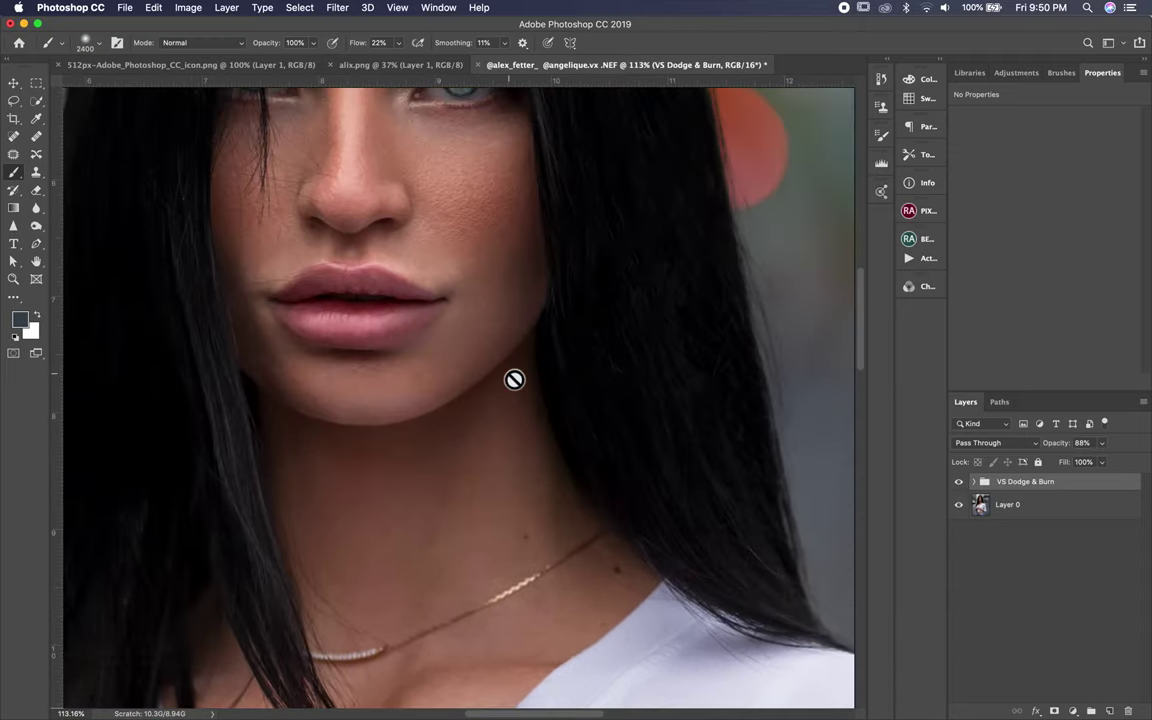
{"action": "scroll", "coordinate": [514, 380], "scroll_direction": "up", "scroll_amount": 5}
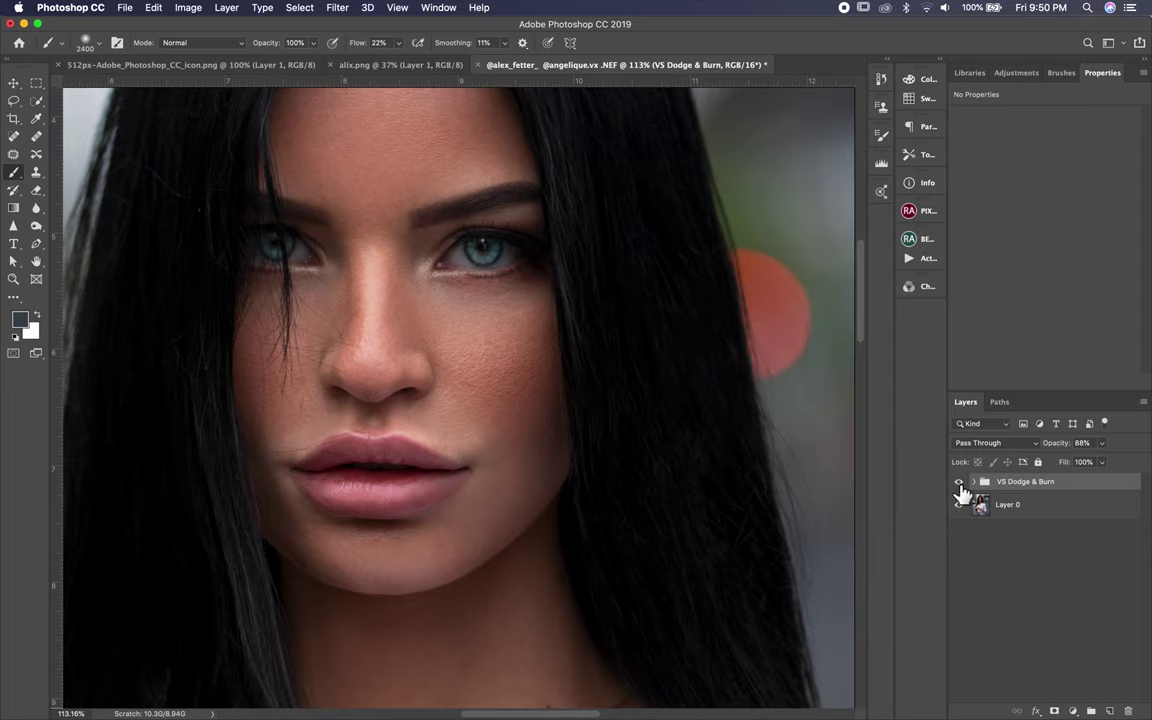
Keep toggling the VS Dodge & Burn group at different zooms, ending with it visible.
{"action": "left_click", "coordinate": [959, 484]}
{"action": "left_click", "coordinate": [959, 484]}
{"action": "scroll", "coordinate": [743, 456], "scroll_direction": "down", "scroll_amount": 10}
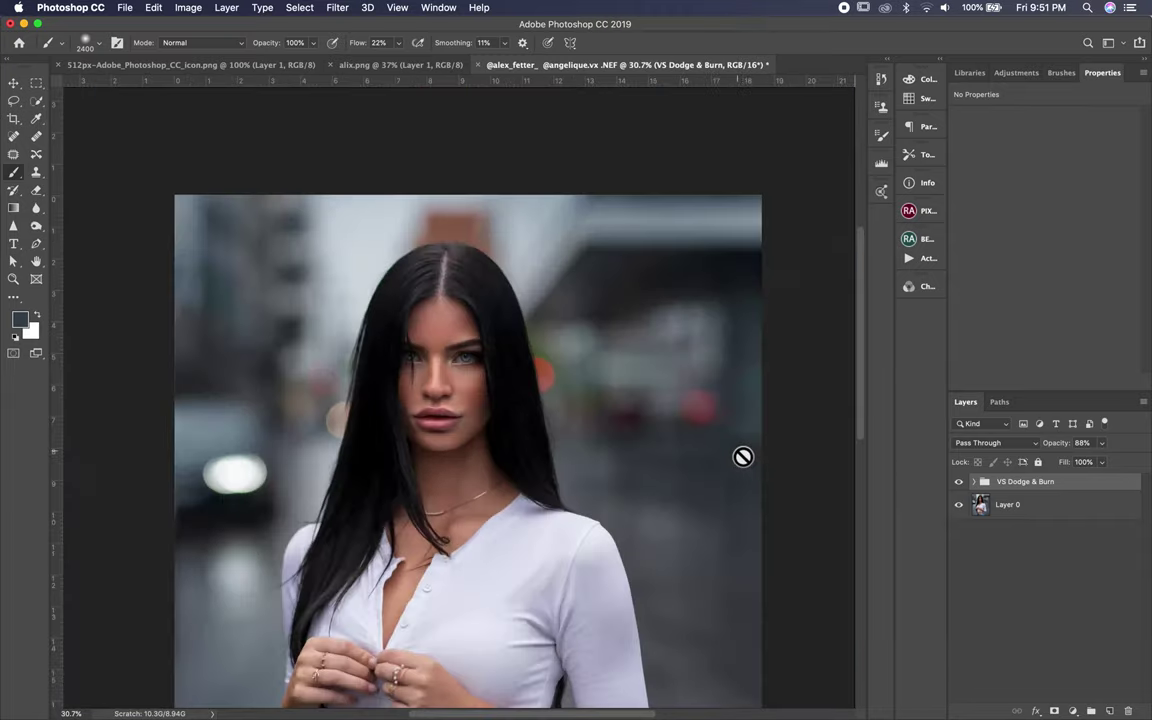
{"action": "scroll", "coordinate": [743, 456], "scroll_direction": "down", "scroll_amount": 4}
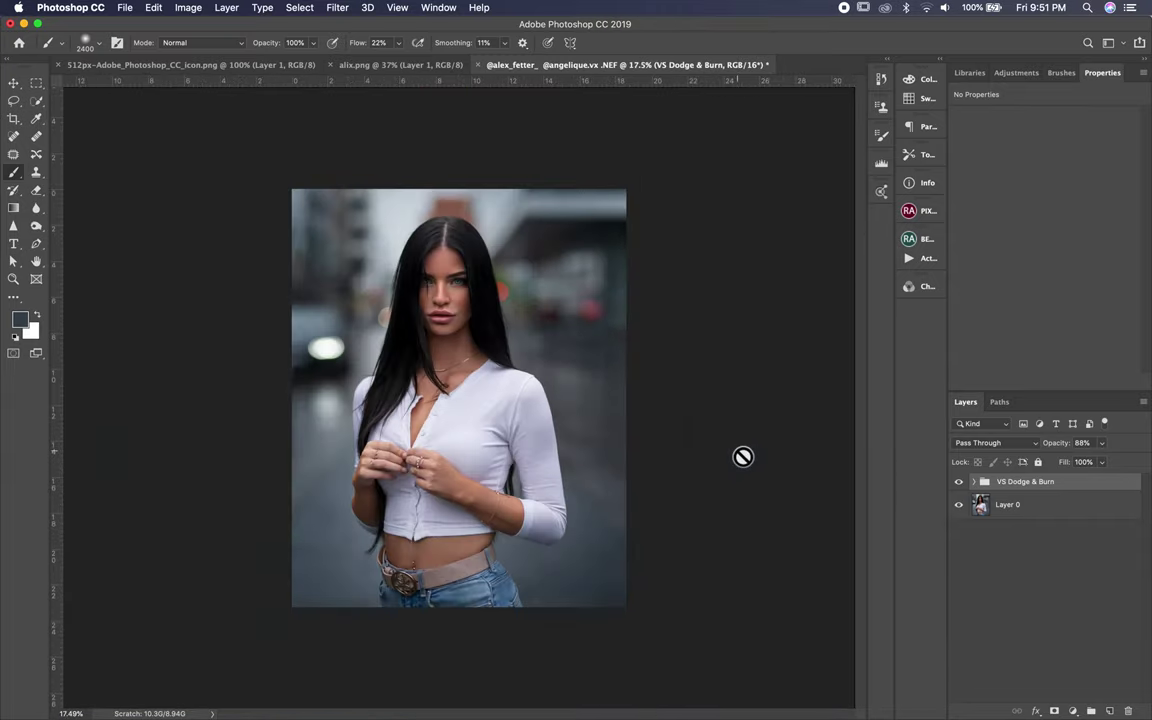
{"action": "scroll", "coordinate": [743, 456], "scroll_direction": "up", "scroll_amount": 2}
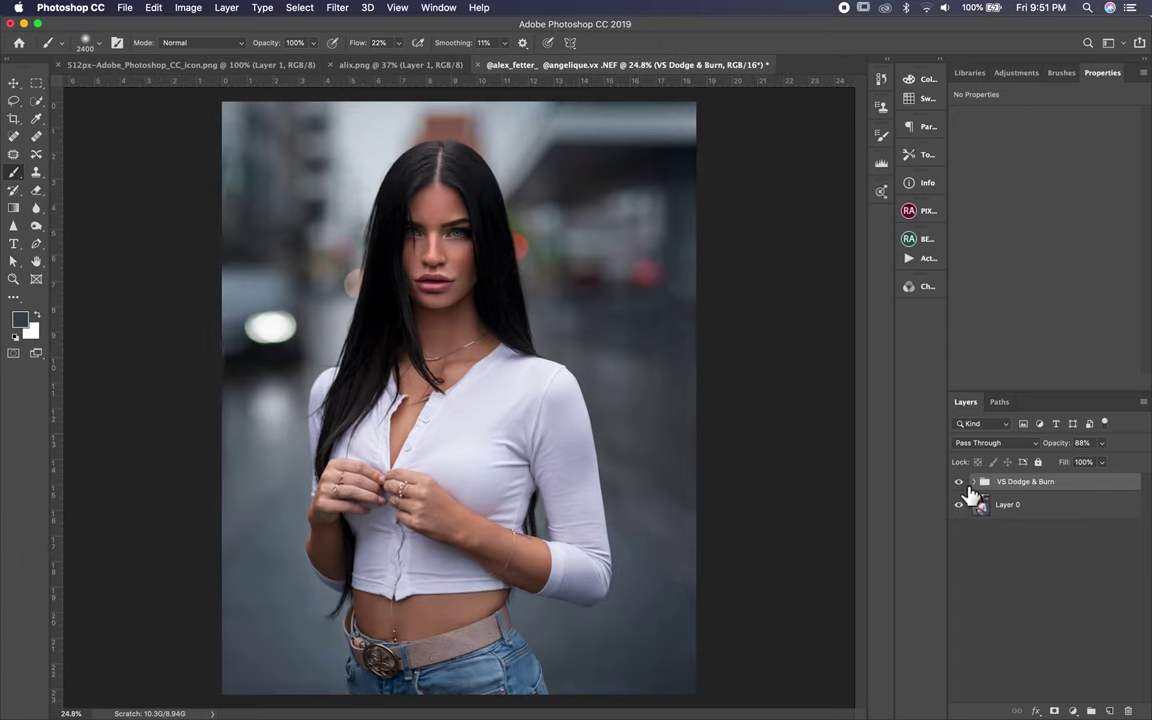
{"action": "left_click", "coordinate": [960, 482]}
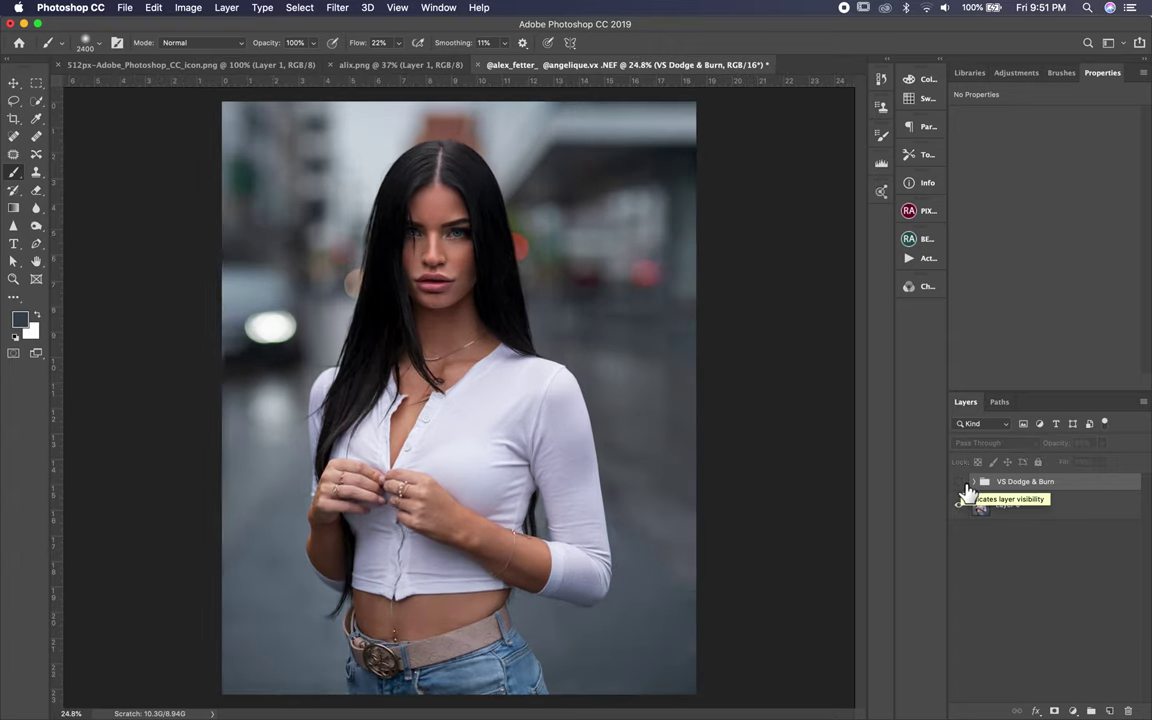
{"action": "left_click", "coordinate": [962, 484]}
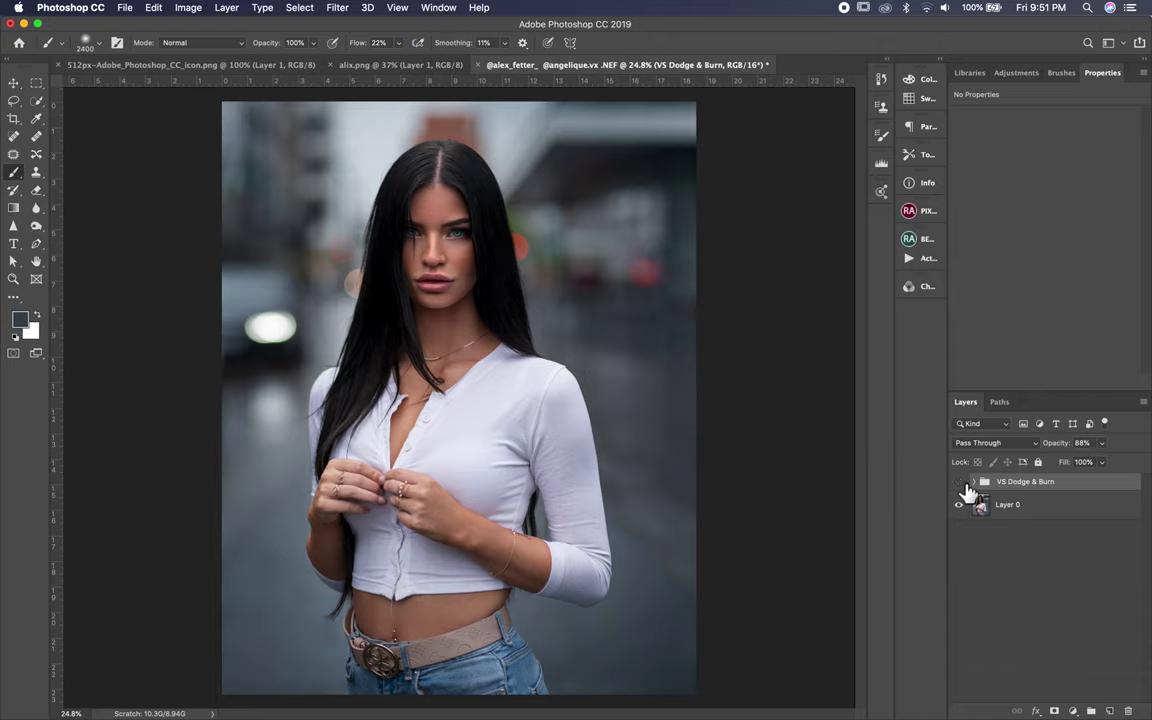
{"action": "left_click", "coordinate": [962, 484]}
{"action": "left_click", "coordinate": [962, 484]}
{"action": "left_click", "coordinate": [962, 484]}
{"action": "left_click", "coordinate": [962, 484]}
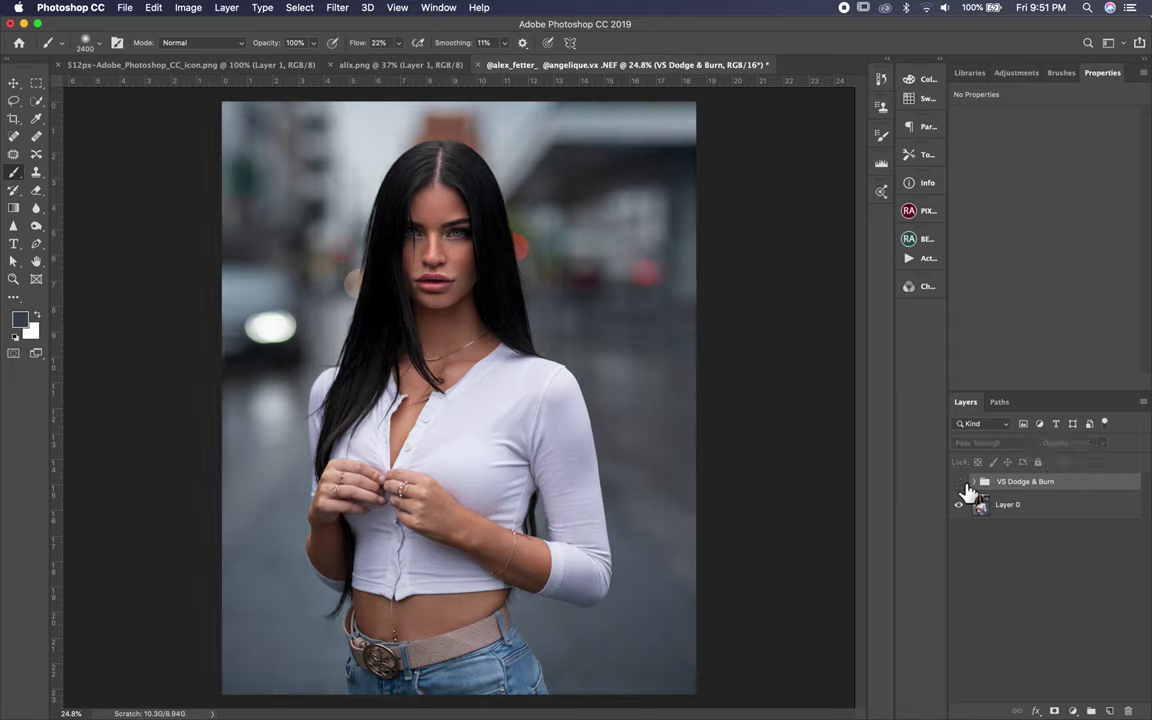
{"action": "left_click", "coordinate": [962, 484]}
{"action": "left_click", "coordinate": [962, 484]}
{"action": "left_click", "coordinate": [962, 484]}
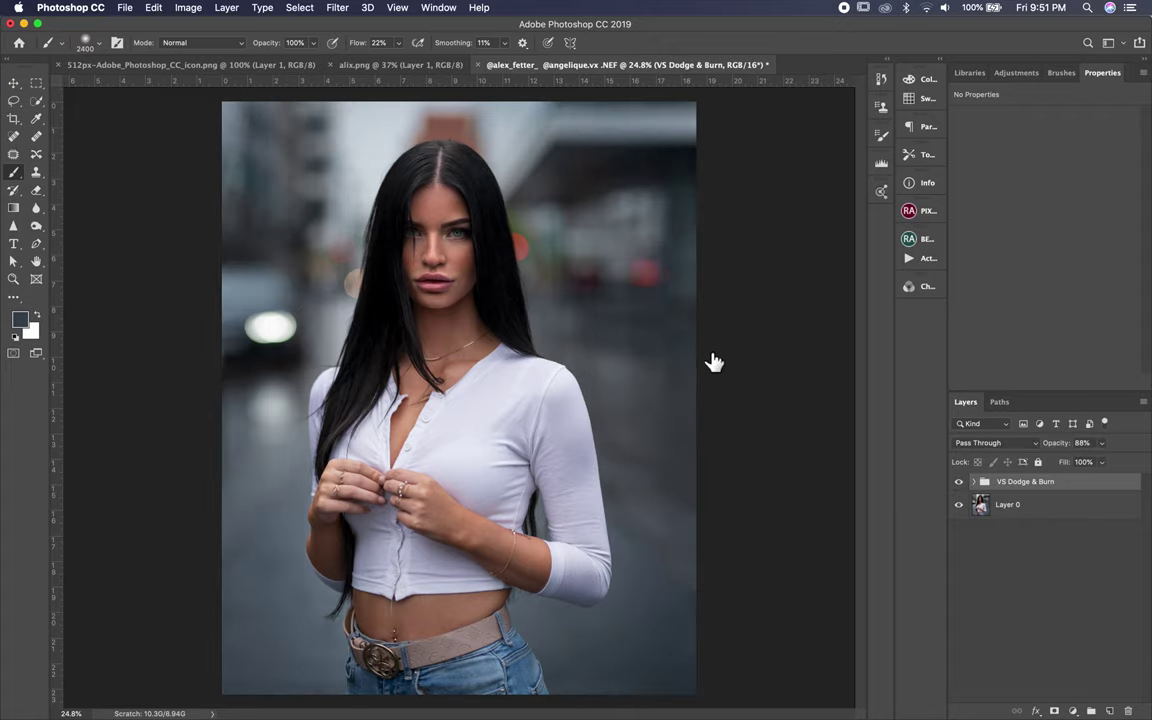
Zoom in on the face to inspect the final retouching up close.
{"action": "key", "text": "super+plus"}
{"action": "scroll", "coordinate": [437, 175], "scroll_direction": "up", "scroll_amount": 5}
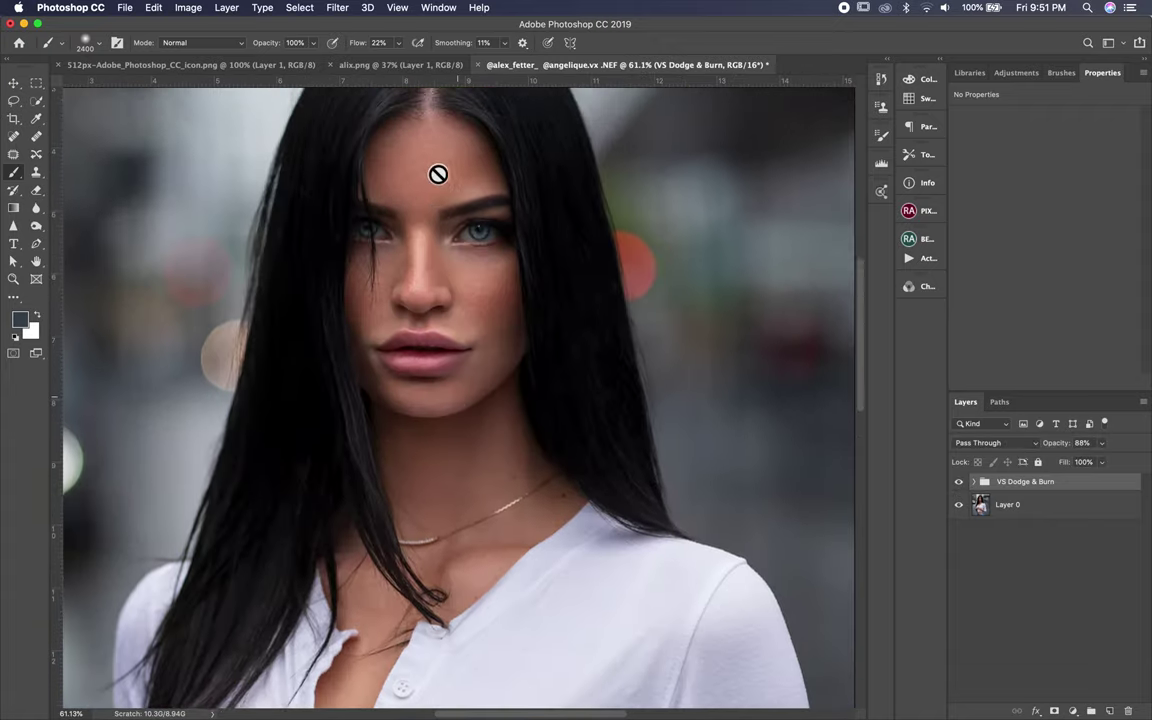
{"action": "scroll", "coordinate": [438, 172], "scroll_direction": "up", "scroll_amount": 4}
{"action": "scroll", "coordinate": [438, 172], "scroll_direction": "up", "scroll_amount": 3}
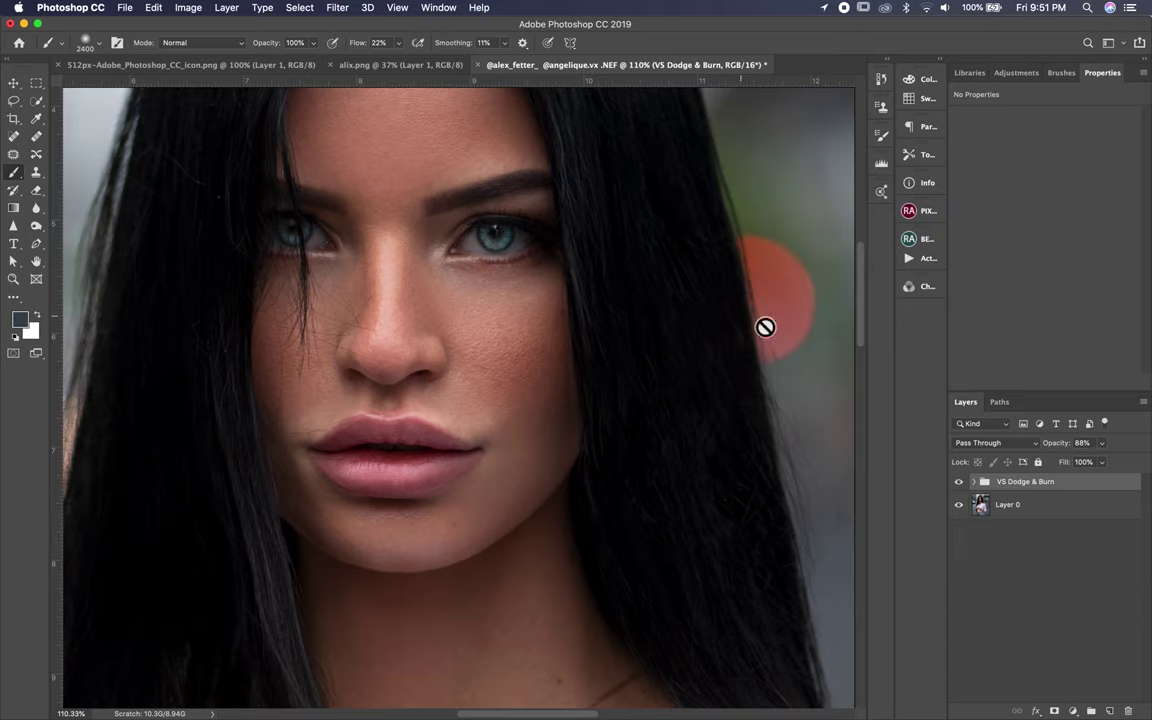
{"action": "scroll", "coordinate": [648, 363], "scroll_direction": "down", "scroll_amount": 3}
{"action": "scroll", "coordinate": [648, 363], "scroll_direction": "up", "scroll_amount": 3}
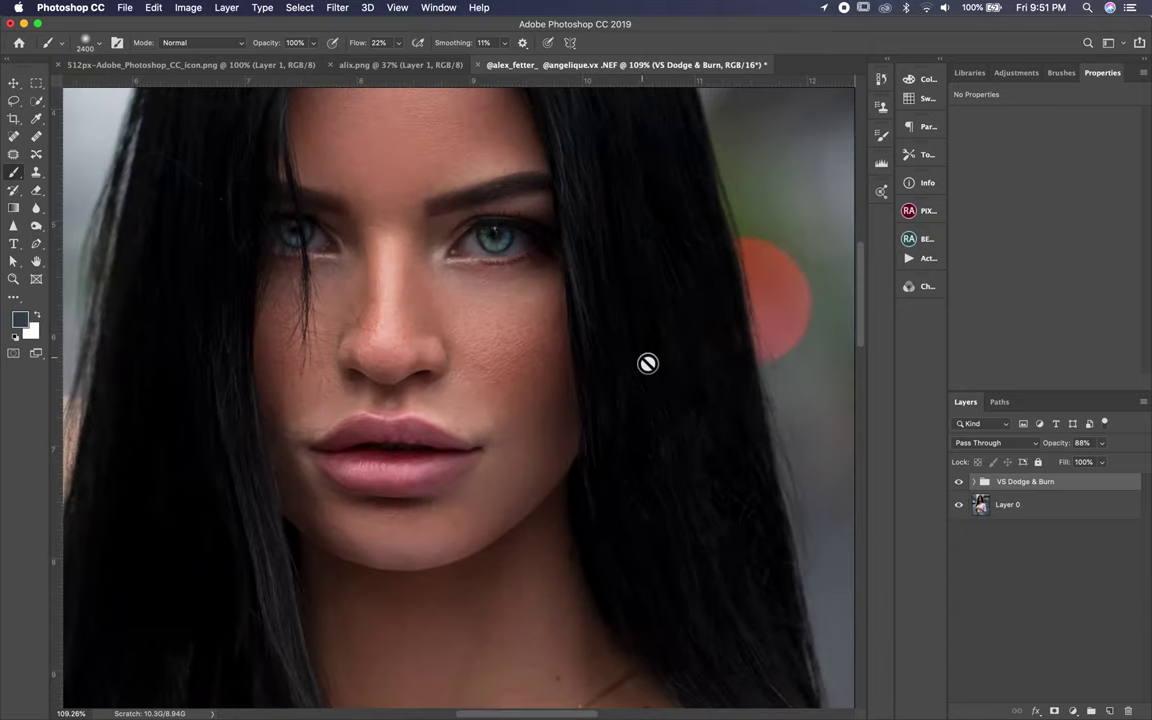
{"action": "scroll", "coordinate": [648, 363], "scroll_direction": "down", "scroll_amount": 3}
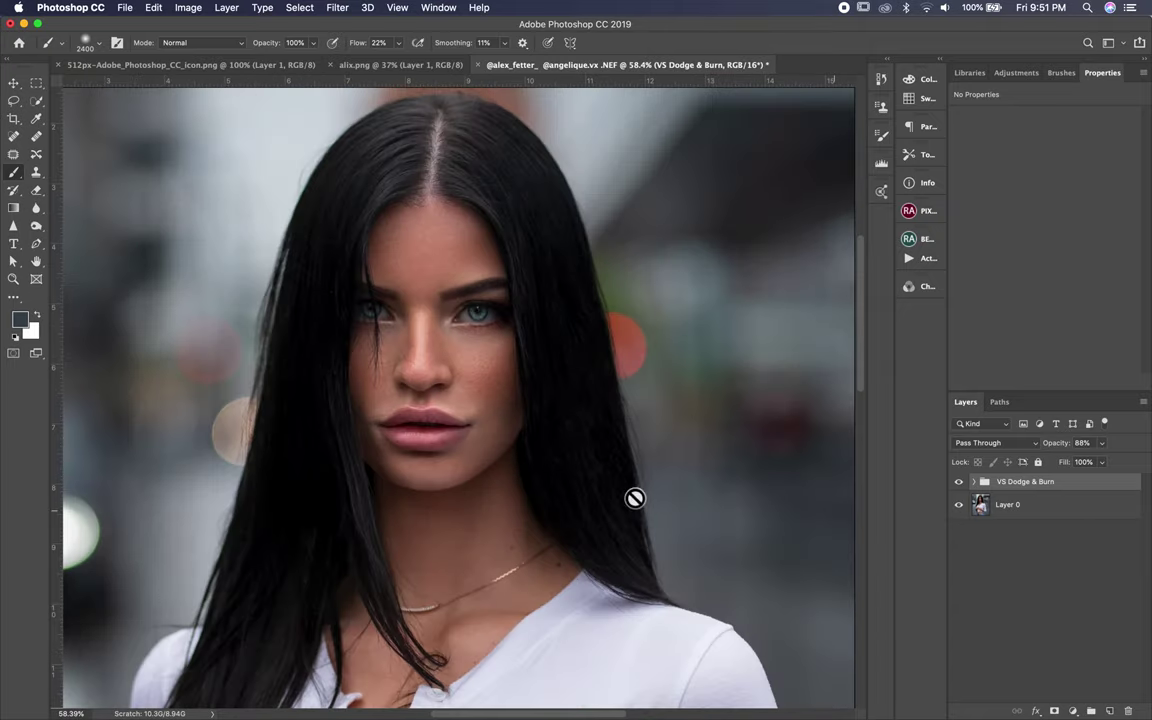
{"action": "scroll", "coordinate": [559, 498], "scroll_direction": "down", "scroll_amount": 3}
{"action": "scroll", "coordinate": [586, 524], "scroll_direction": "down", "scroll_amount": 2}
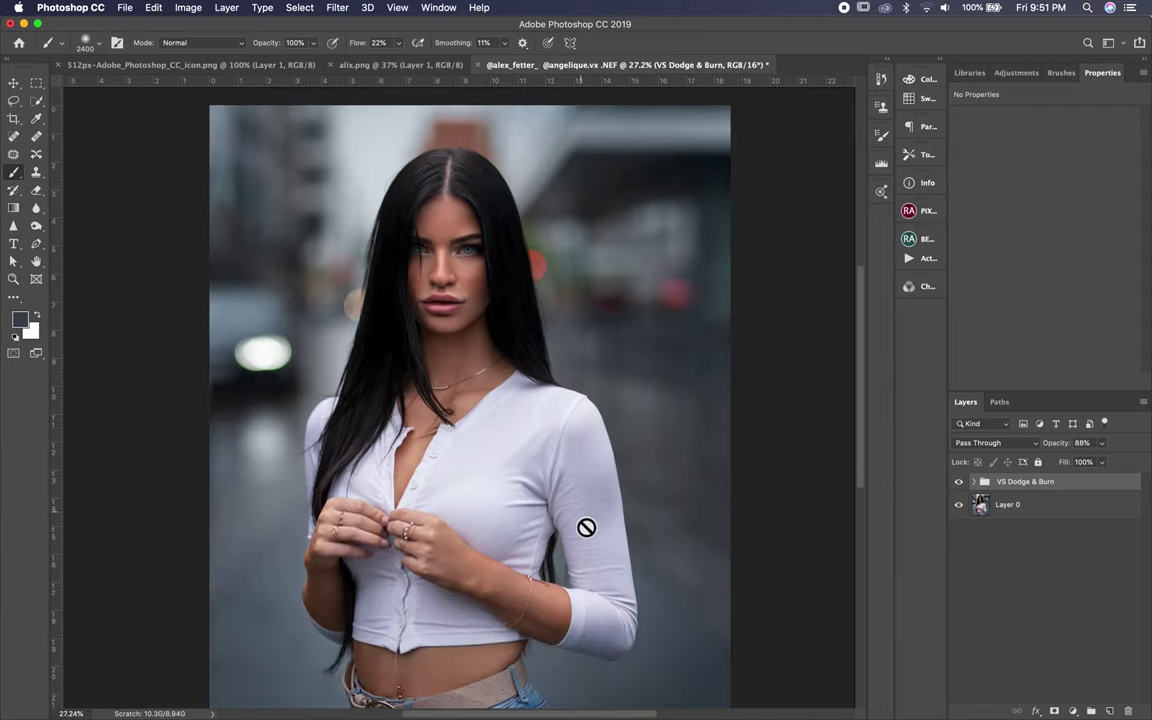
{"action": "scroll", "coordinate": [586, 524], "scroll_direction": "down", "scroll_amount": 1}
{"action": "left_click", "coordinate": [1073, 711]}
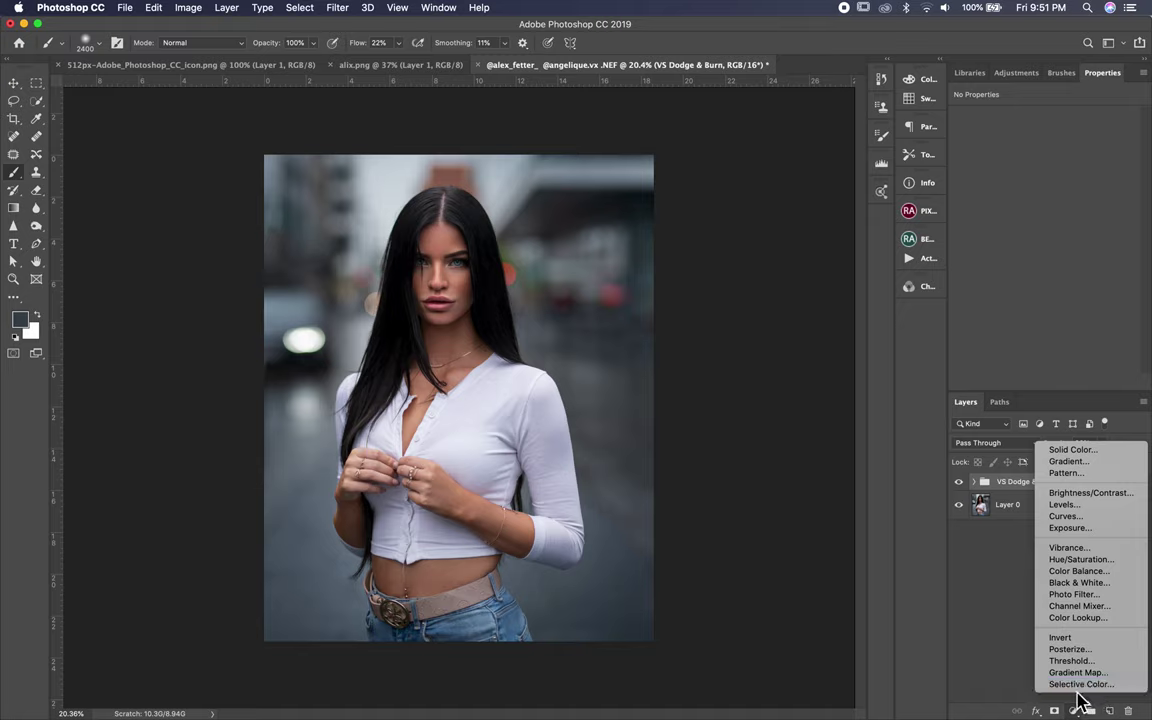
Add a Selective Color layer and set Reds to Cyan -20, Black +10, with a touch of yellow.
{"action": "left_click", "coordinate": [1080, 684]}
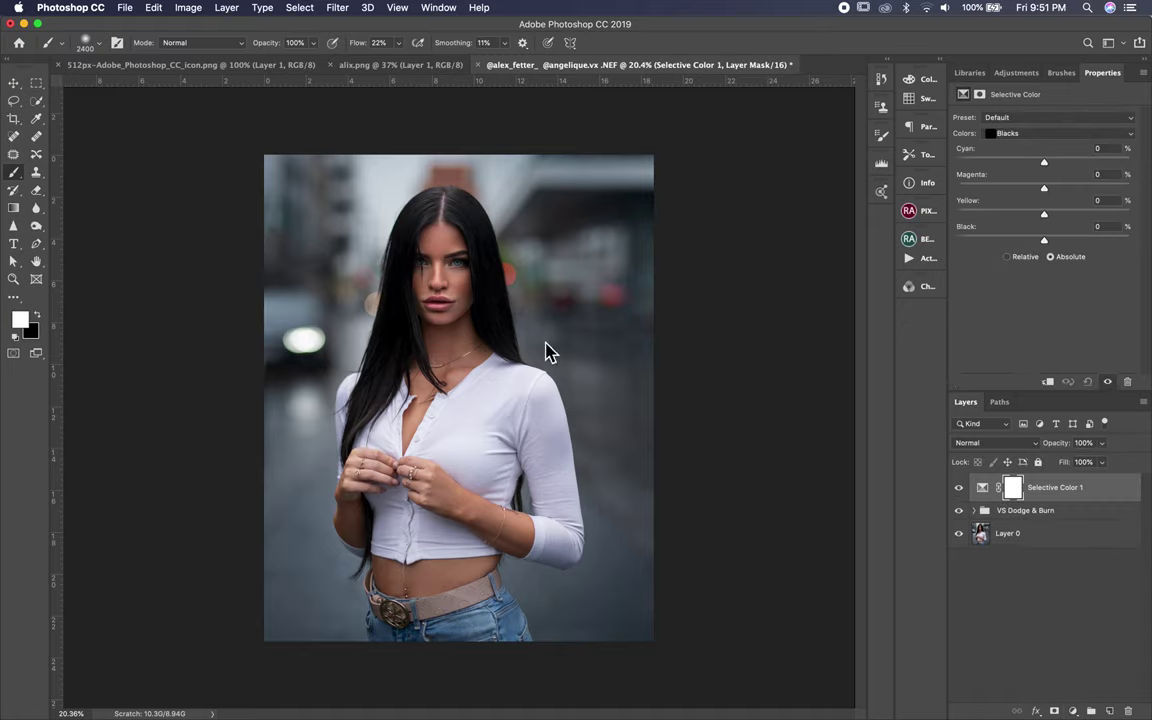
{"action": "left_click", "coordinate": [1128, 133]}
{"action": "left_click", "coordinate": [1085, 56]}
{"action": "left_click_drag", "start_coordinate": [1045, 163], "coordinate": [1029, 156]}
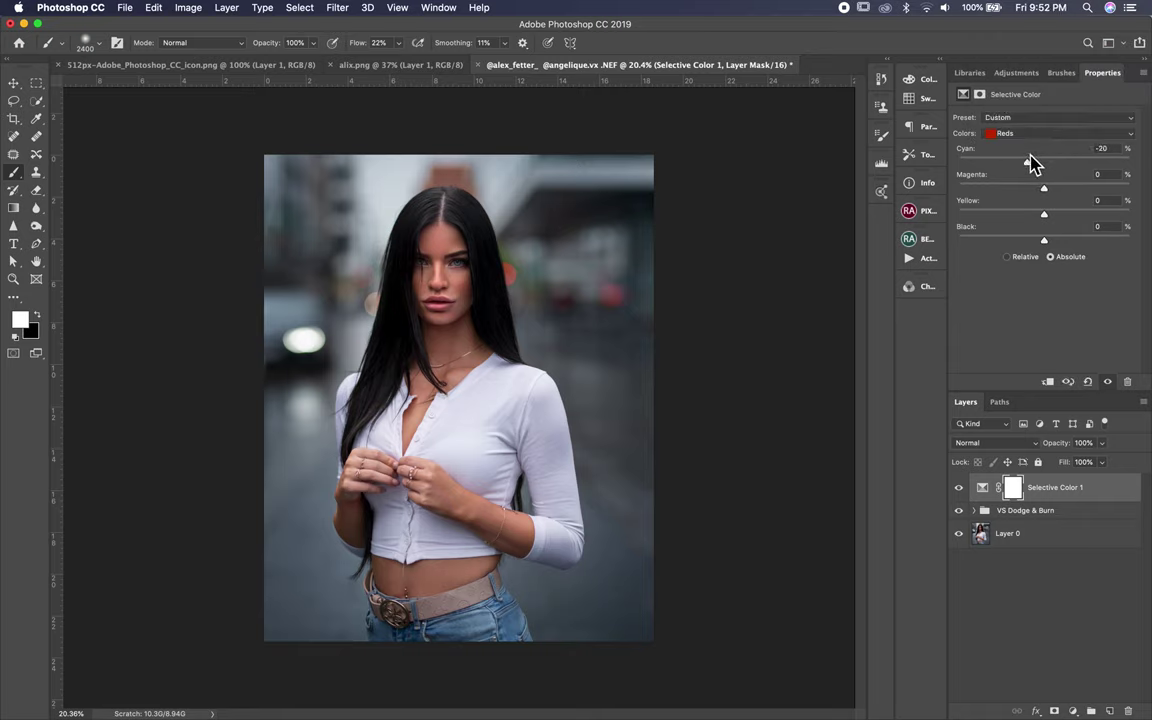
{"action": "left_click_drag", "start_coordinate": [1044, 240], "coordinate": [1055, 239]}
{"action": "left_click_drag", "start_coordinate": [1046, 212], "coordinate": [1048, 213]}
Add yellow and a little cyan to the Yellows range.
{"action": "left_click", "coordinate": [1130, 133]}
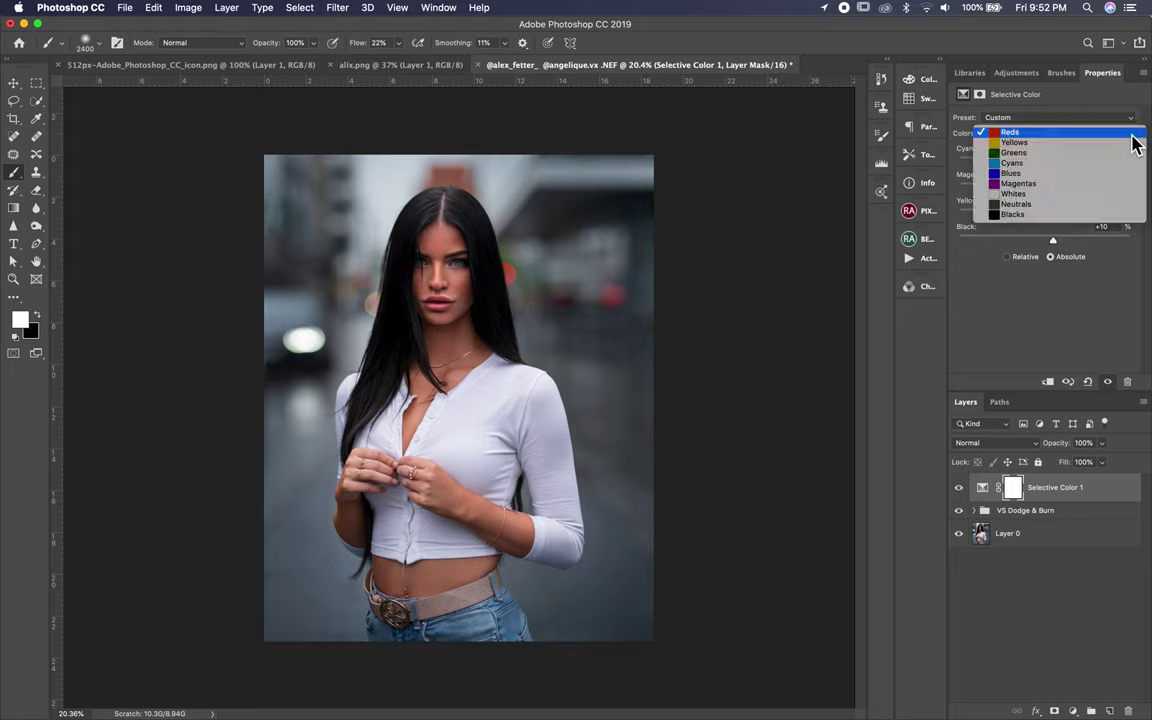
{"action": "left_click", "coordinate": [1100, 150]}
{"action": "left_click_drag", "start_coordinate": [1045, 213], "coordinate": [1059, 214]}
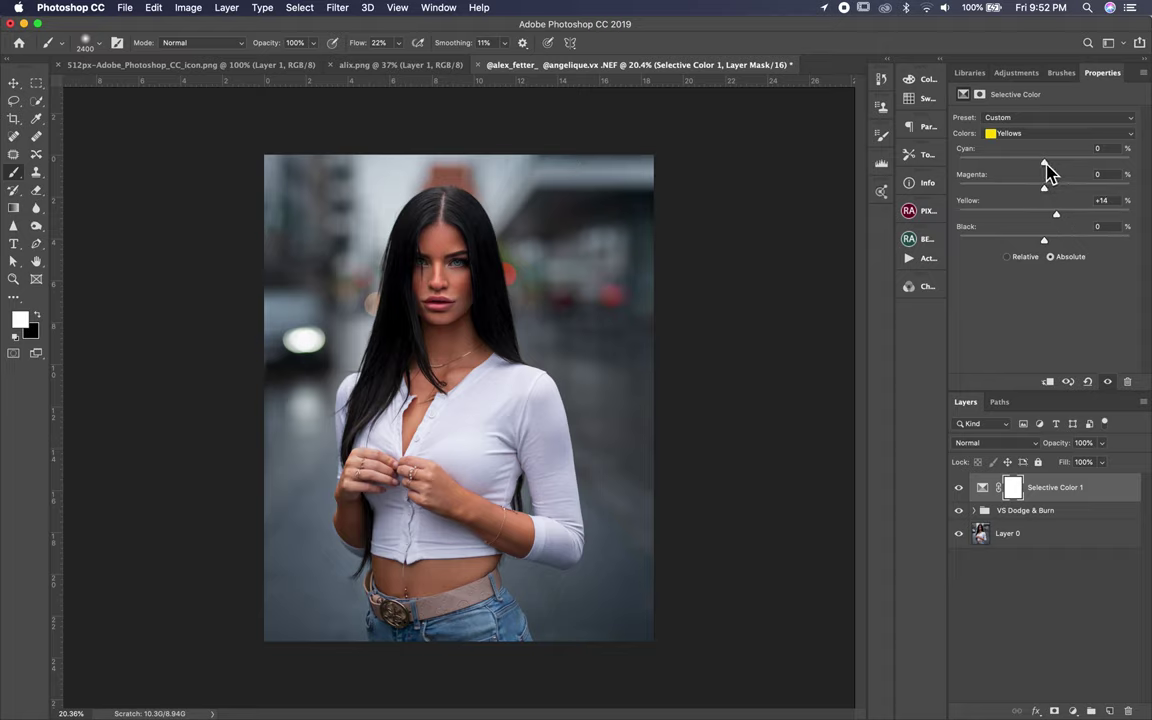
{"action": "left_click_drag", "start_coordinate": [1044, 162], "coordinate": [1050, 163]}
Set the Whites range to Cyan +6 and Yellow 0.
{"action": "left_click", "coordinate": [1136, 135]}
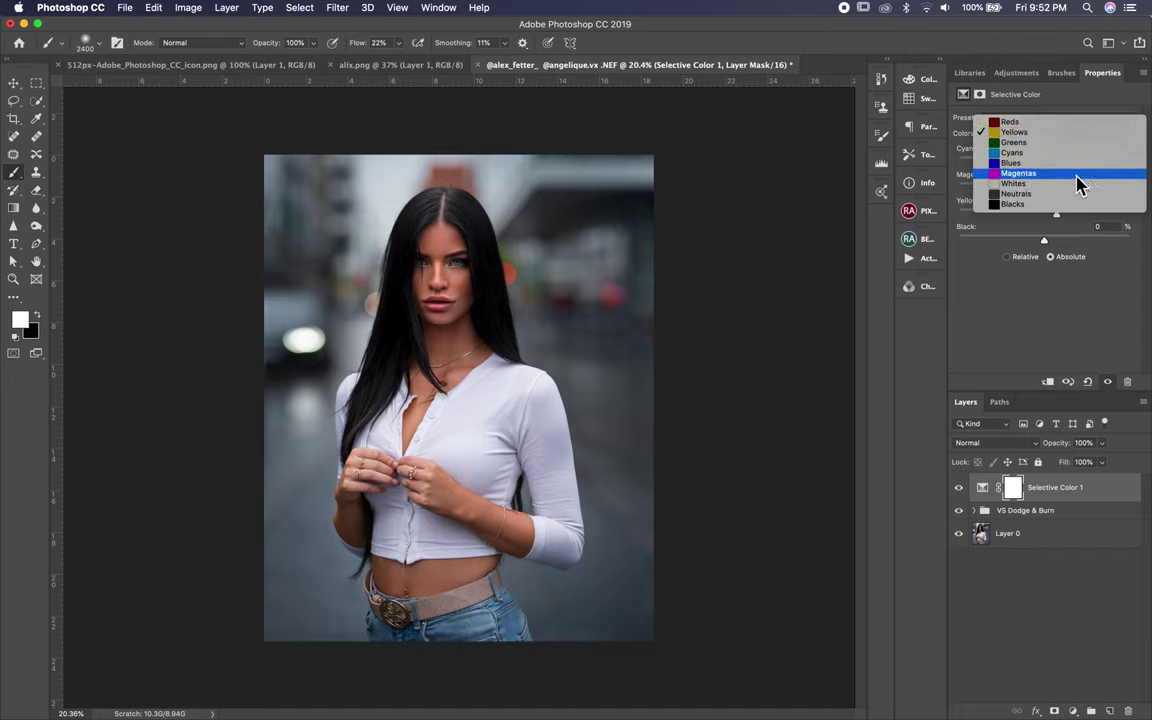
{"action": "left_click", "coordinate": [1067, 185]}
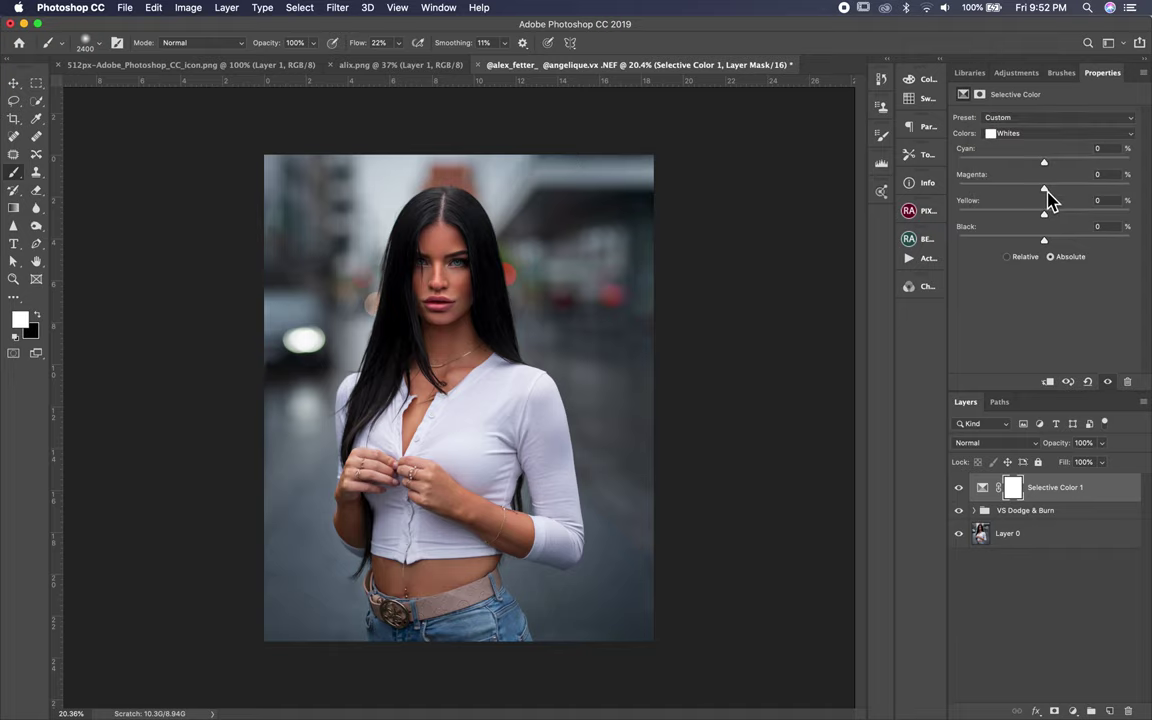
{"action": "left_click_drag", "start_coordinate": [1046, 162], "coordinate": [1050, 163]}
{"action": "left_click_drag", "start_coordinate": [1045, 216], "coordinate": [1046, 213]}
Set Neutrals to Magenta +1 and Yellow +2, leaving Cyan at 0.
{"action": "left_click", "coordinate": [1126, 134]}
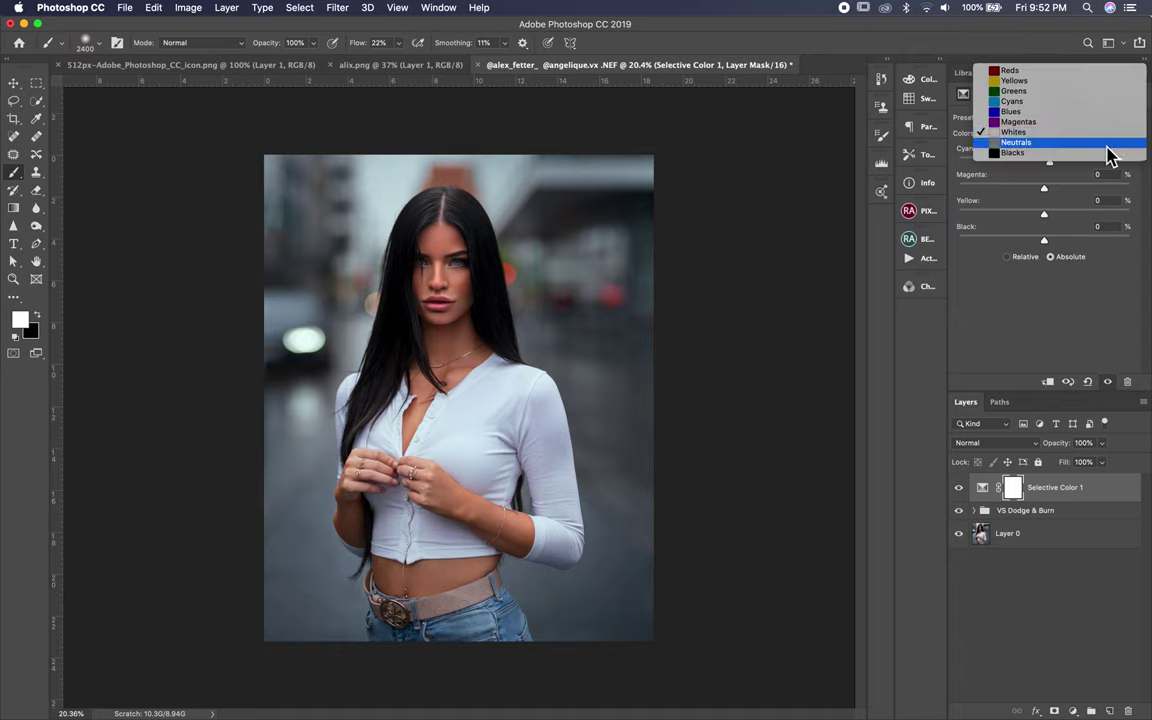
{"action": "left_click", "coordinate": [1106, 144]}
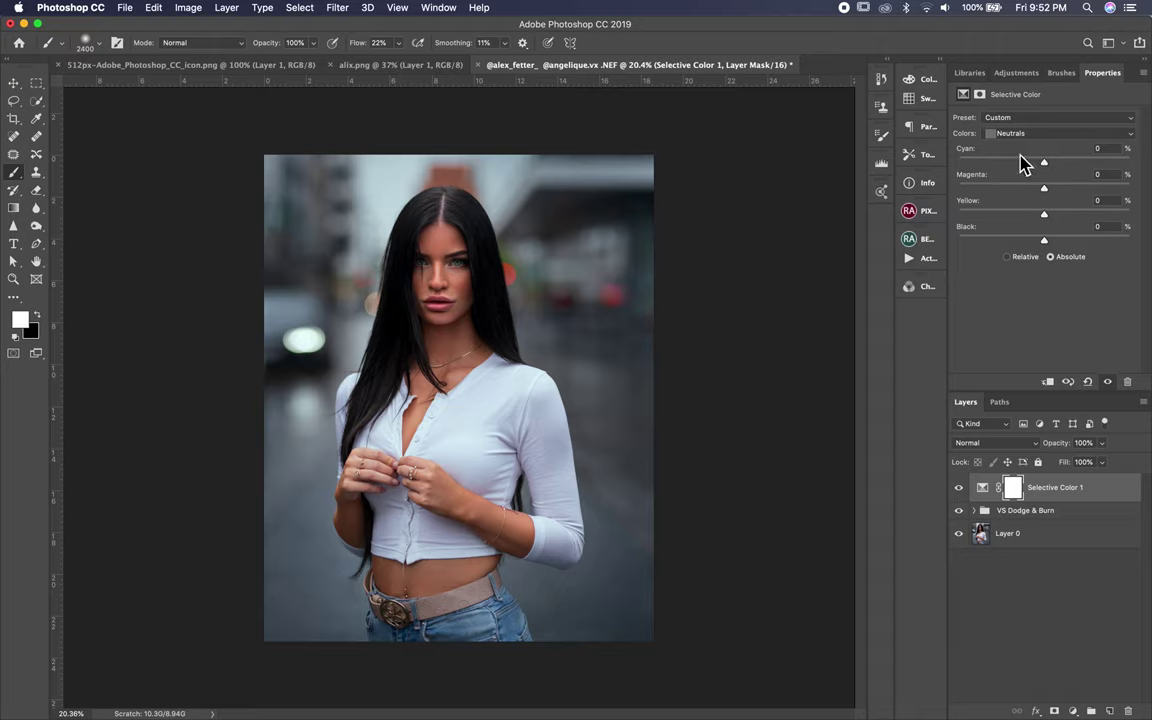
{"action": "left_click_drag", "start_coordinate": [1046, 163], "coordinate": [1045, 188]}
{"action": "left_click_drag", "start_coordinate": [1045, 216], "coordinate": [1046, 216]}
{"action": "left_click_drag", "start_coordinate": [1046, 216], "coordinate": [1047, 216]}
{"action": "left_click_drag", "start_coordinate": [1047, 165], "coordinate": [1046, 165]}
Set Blacks to Cyan +1, Magenta +2 and Yellow +2.
{"action": "left_click", "coordinate": [1128, 134]}
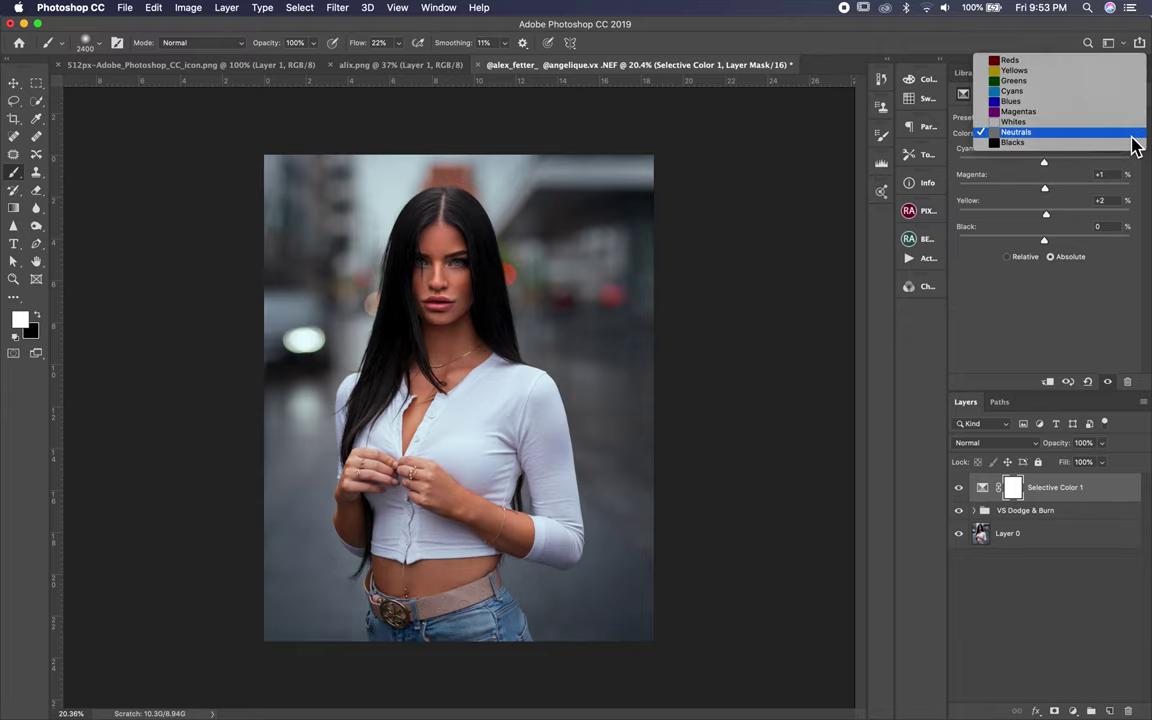
{"action": "left_click", "coordinate": [1012, 142]}
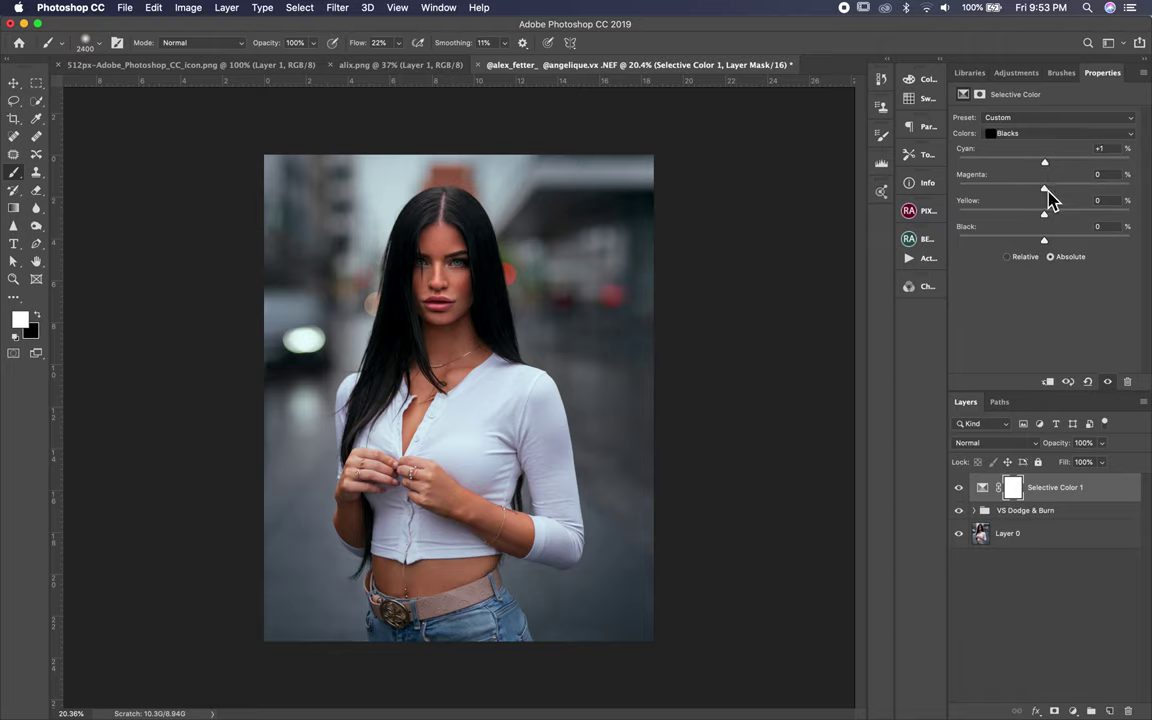
{"action": "left_click_drag", "start_coordinate": [1044, 187], "coordinate": [1049, 187]}
Add a Curves layer and lower the Red channel's top-right point output to 246.
{"action": "left_click", "coordinate": [1073, 711]}
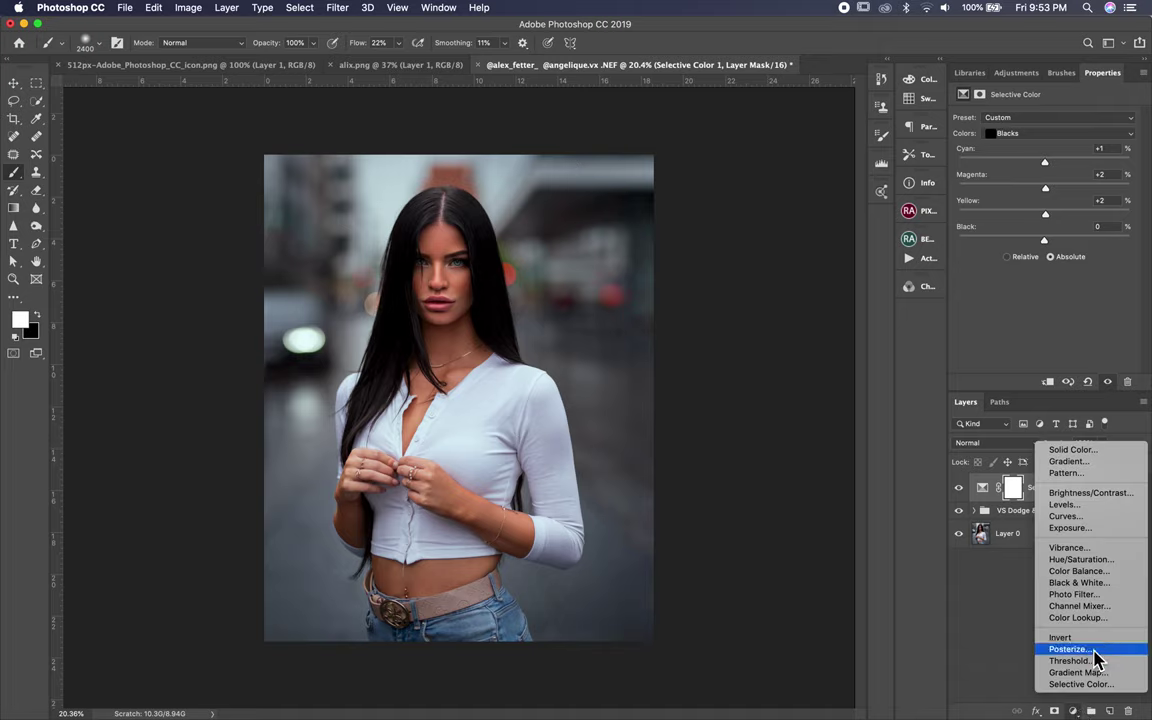
{"action": "left_click", "coordinate": [1098, 517]}
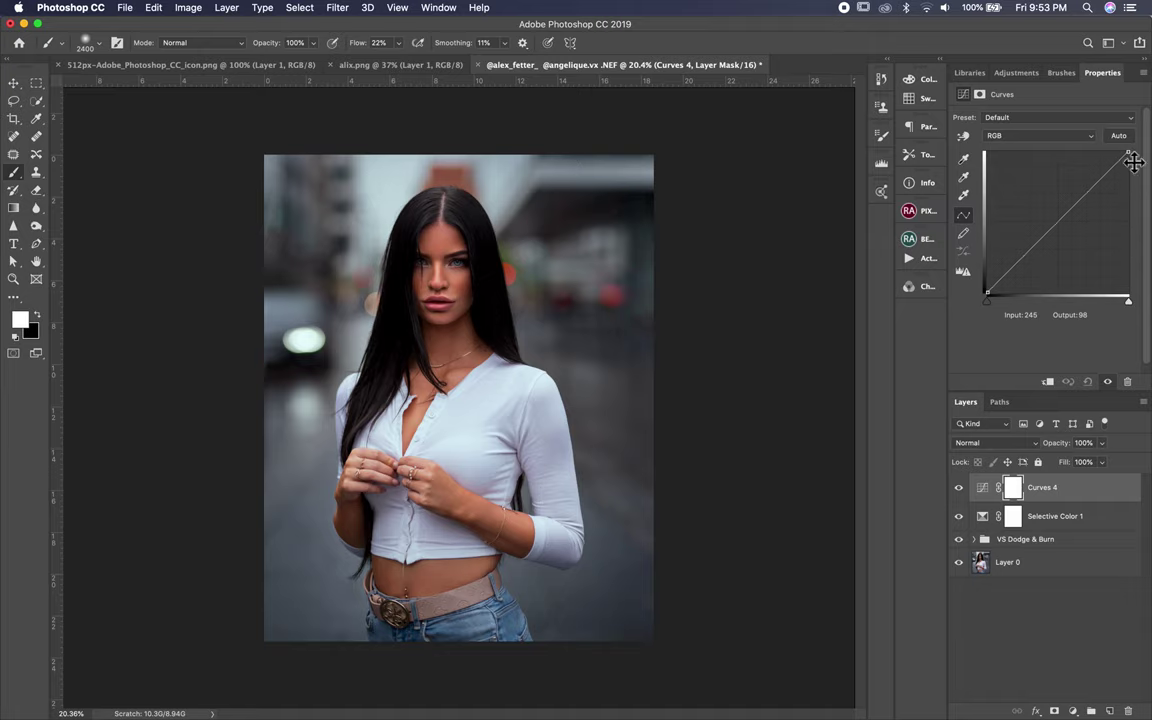
{"action": "left_click", "coordinate": [1088, 137]}
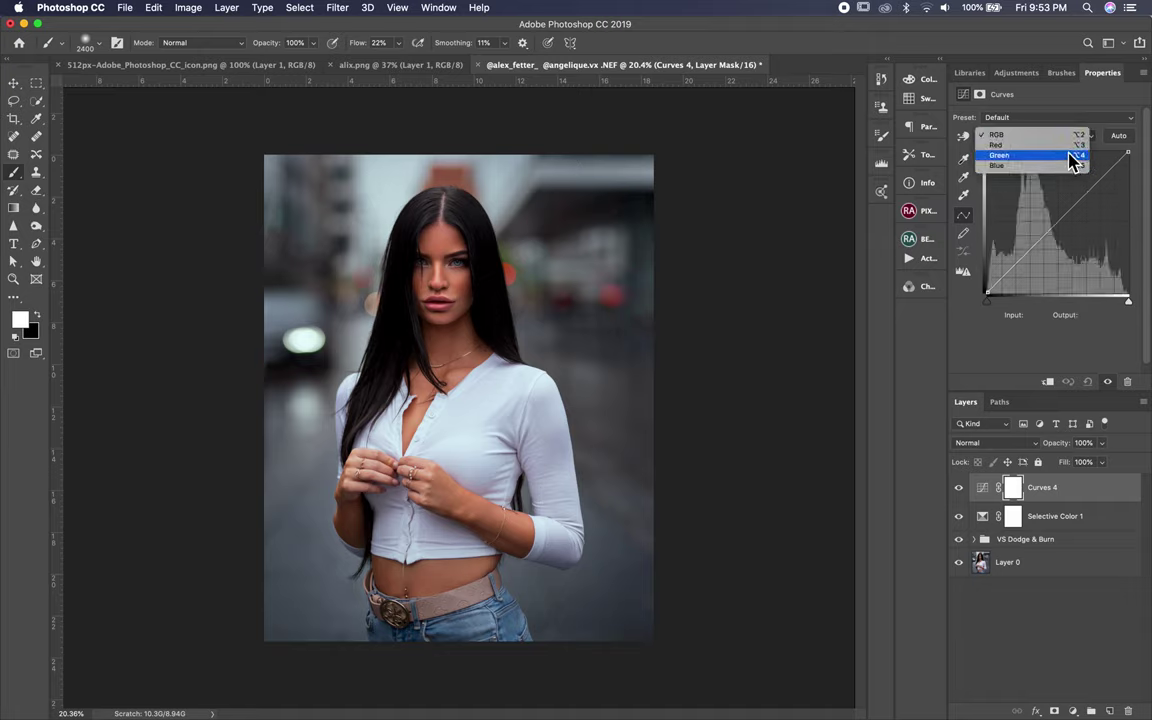
{"action": "left_click", "coordinate": [1068, 145]}
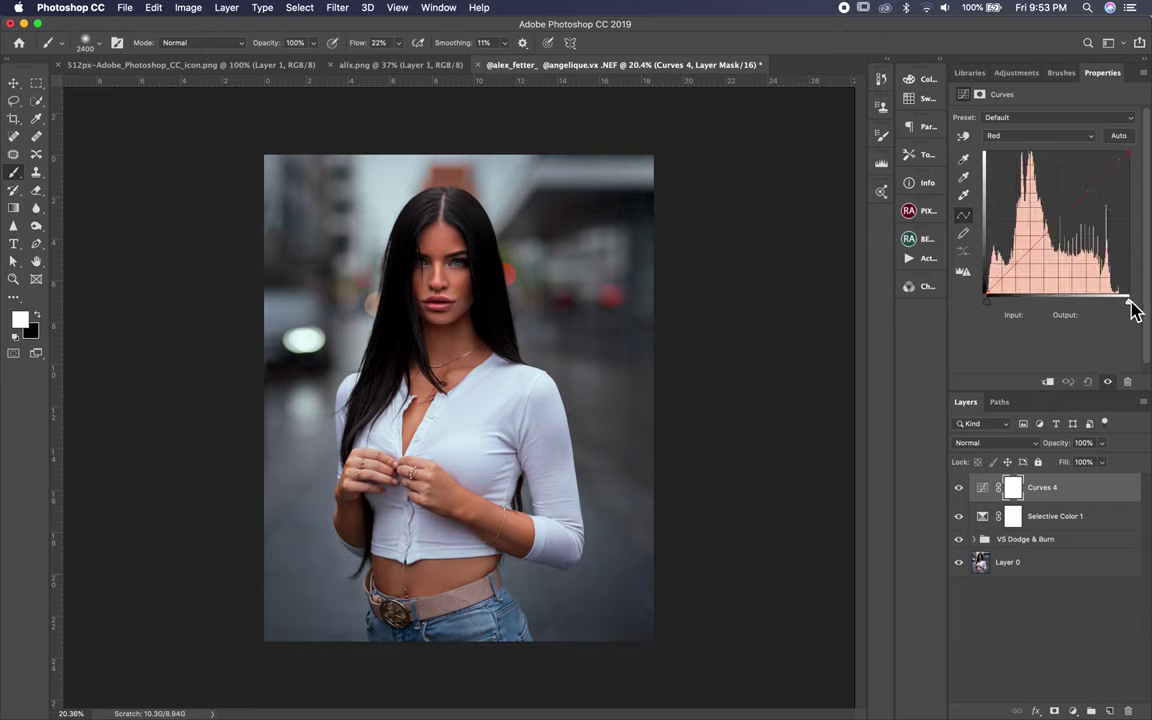
{"action": "left_click", "coordinate": [1131, 155]}
{"action": "key", "text": "Down"}
{"action": "key", "text": "Down"}
{"action": "key", "text": "Down"}
{"action": "key", "text": "Down"}
{"action": "key", "text": "Down"}
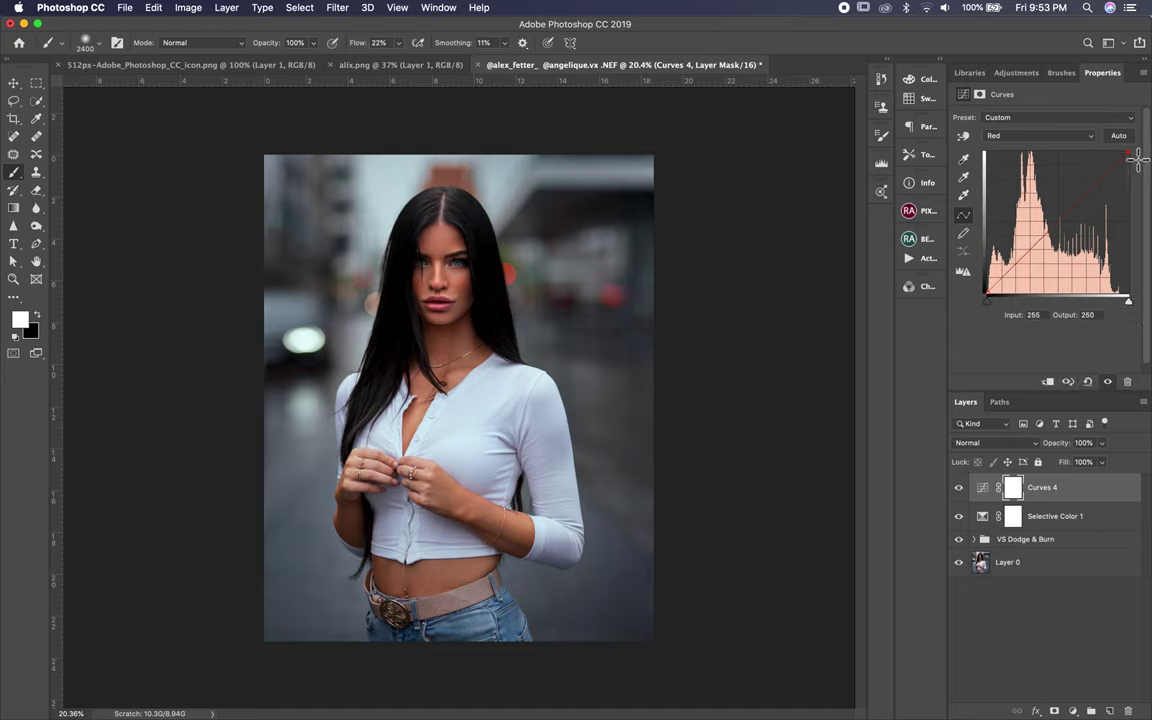
{"action": "key", "text": "Up"}
{"action": "key", "text": "Up"}
{"action": "key", "text": "Up"}
{"action": "key", "text": "Up"}
{"action": "key", "text": "Up"}
{"action": "key", "text": "Down"}
{"action": "key", "text": "Down"}
{"action": "key", "text": "Down"}
{"action": "key", "text": "Down"}
Group Selective Color 1 and Curves 4 into Group 2, toggle it to compare, then expand it.
{"action": "left_click", "coordinate": [1113, 528], "text": "shift"}
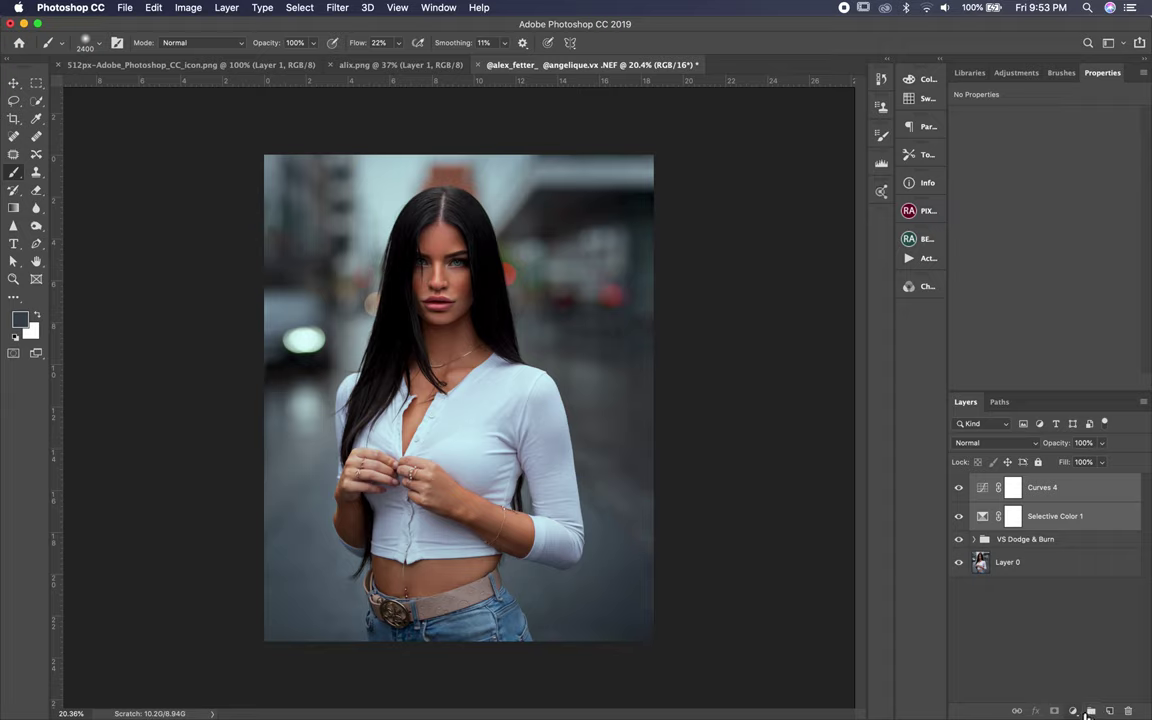
{"action": "key", "text": "super+g"}
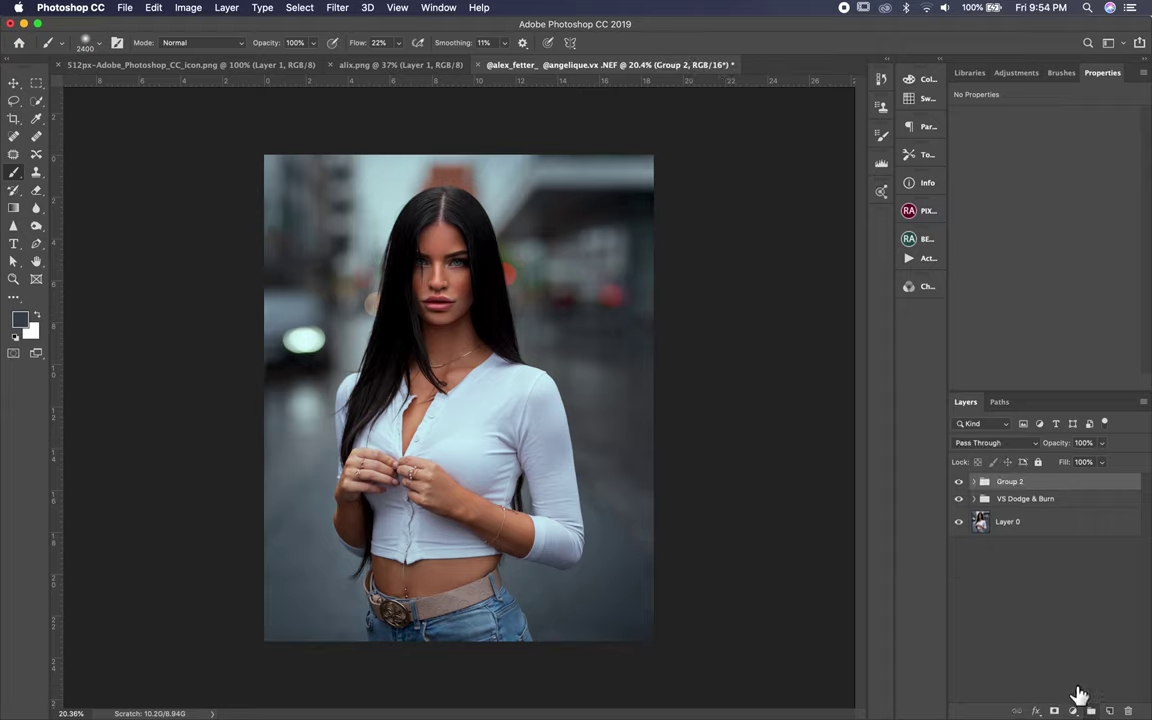
{"action": "left_click", "coordinate": [962, 482]}
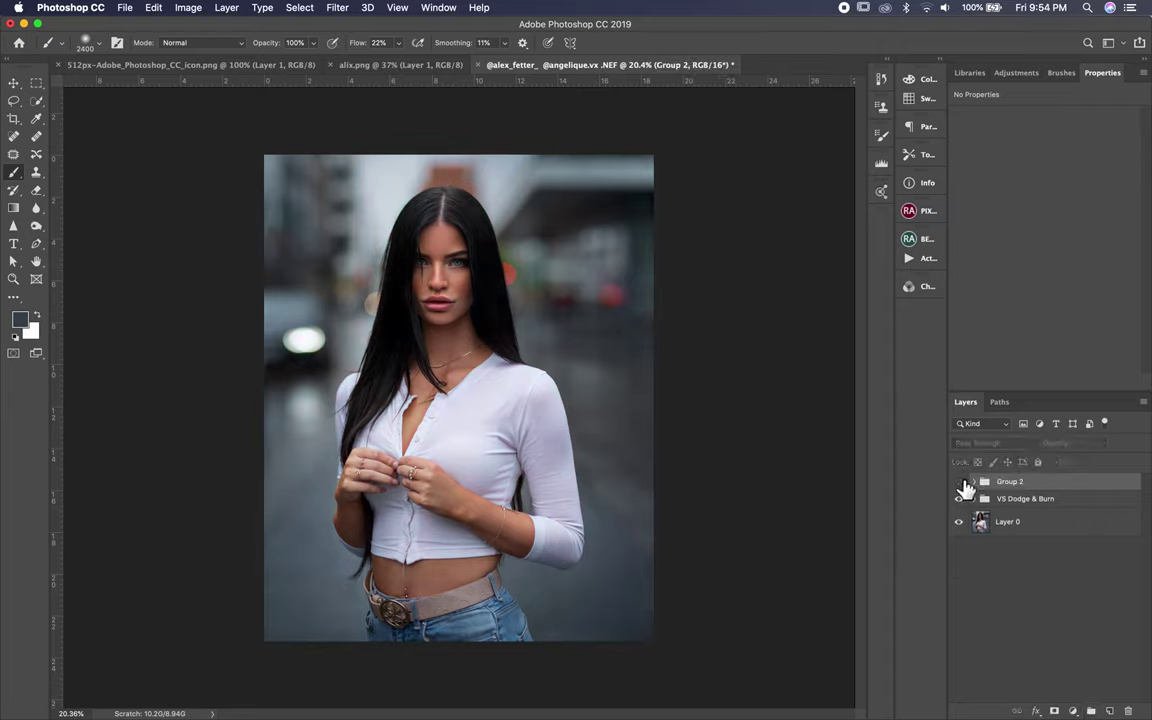
{"action": "left_click", "coordinate": [962, 482]}
{"action": "left_click", "coordinate": [962, 483]}
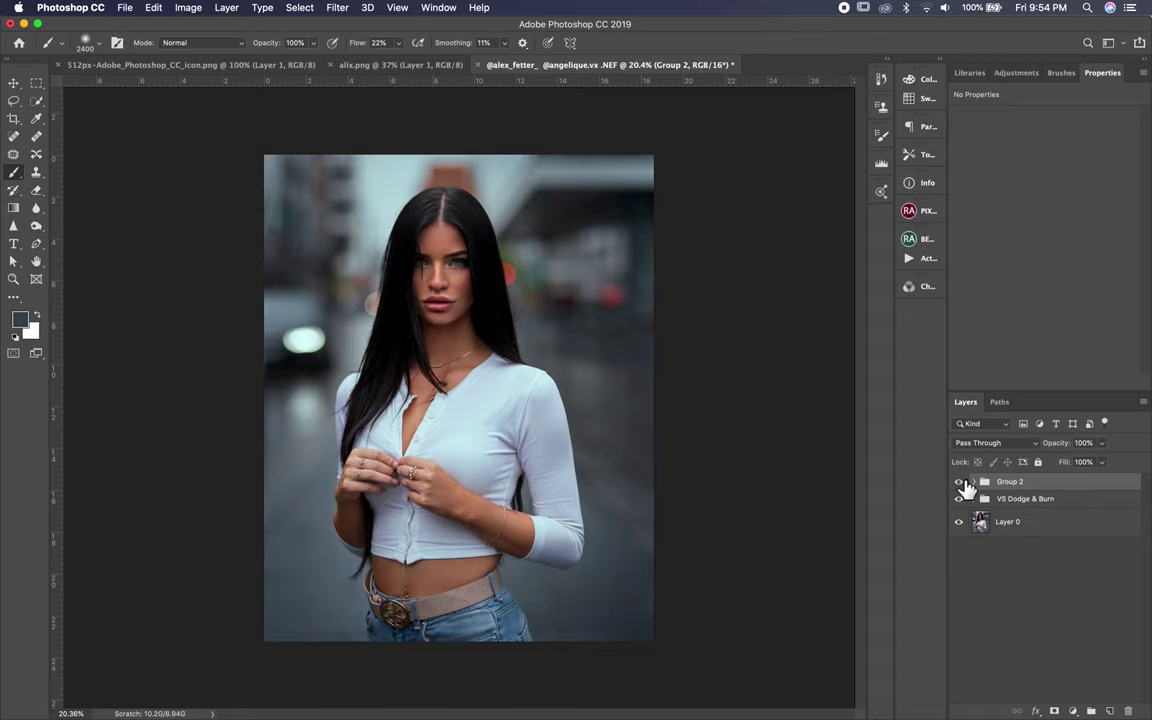
{"action": "left_click", "coordinate": [975, 482]}
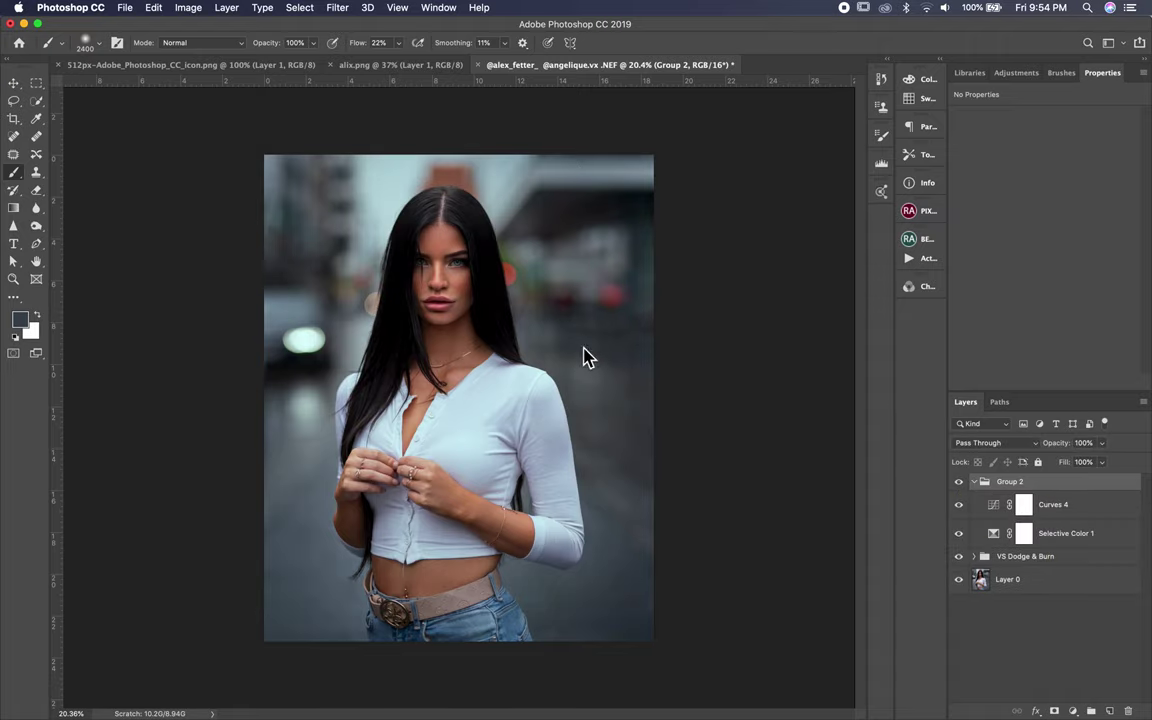
{"action": "scroll", "coordinate": [563, 355], "scroll_direction": "up", "scroll_amount": 1}
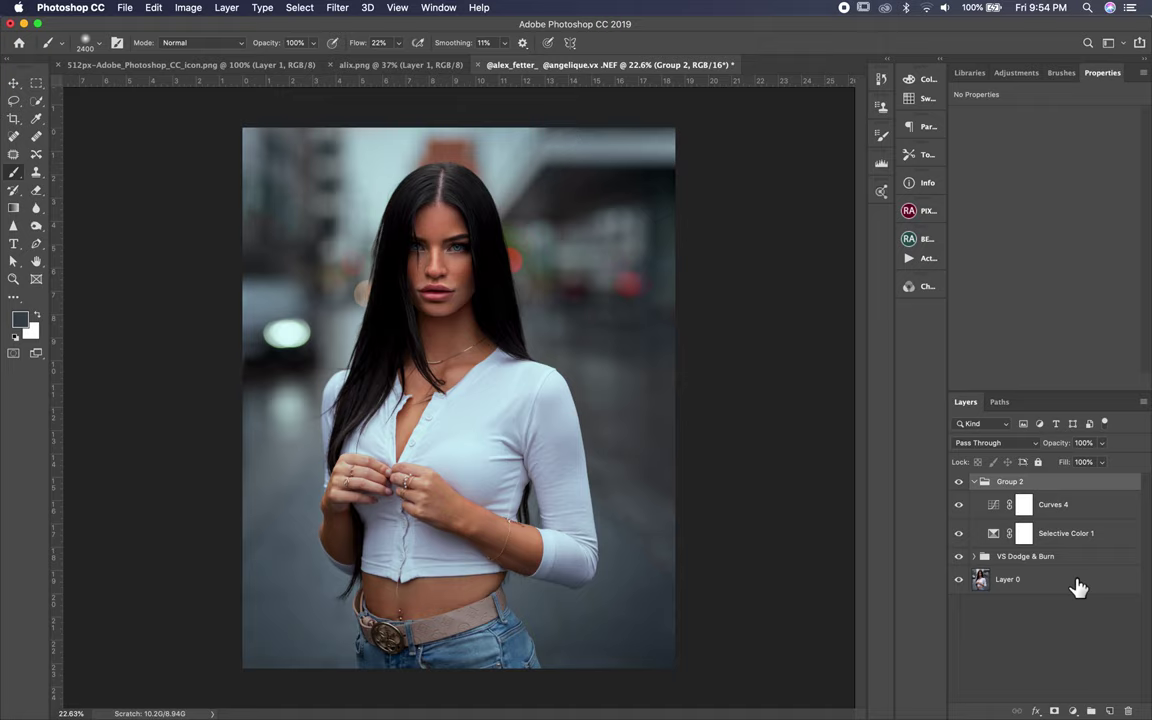
{"action": "left_click", "coordinate": [1073, 711]}
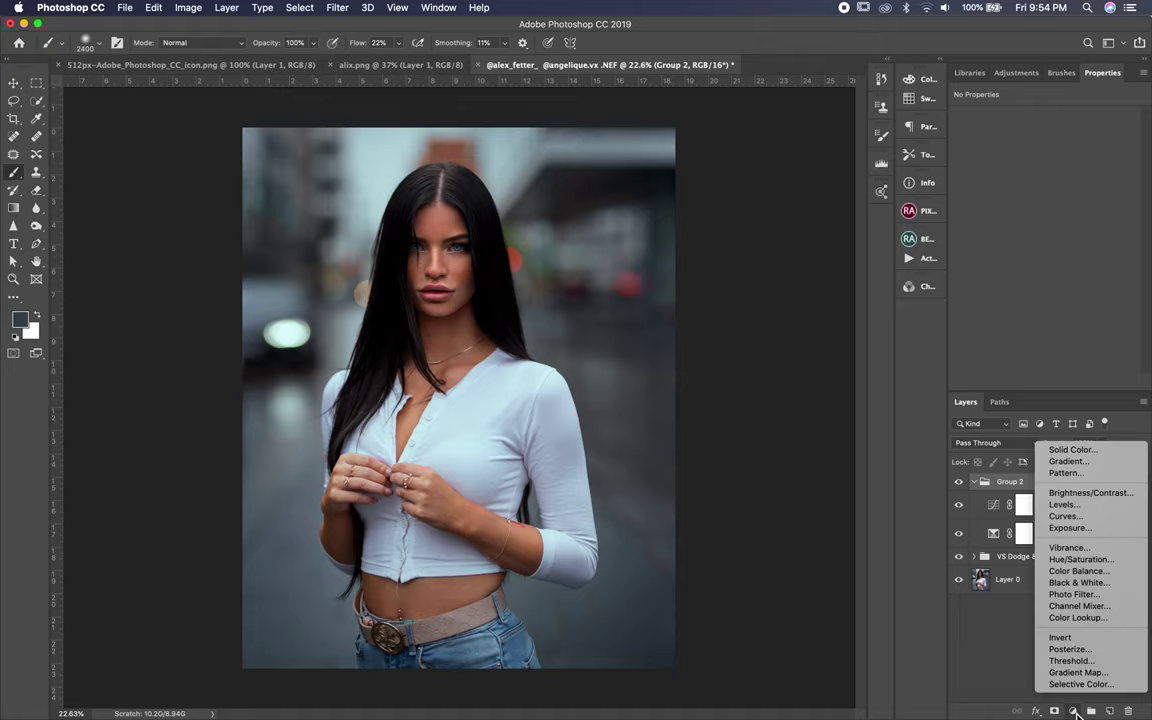
Add a Black & White layer with Reds lowered to 18, blended Soft Light at 10% opacity.
{"action": "left_click", "coordinate": [1108, 583]}
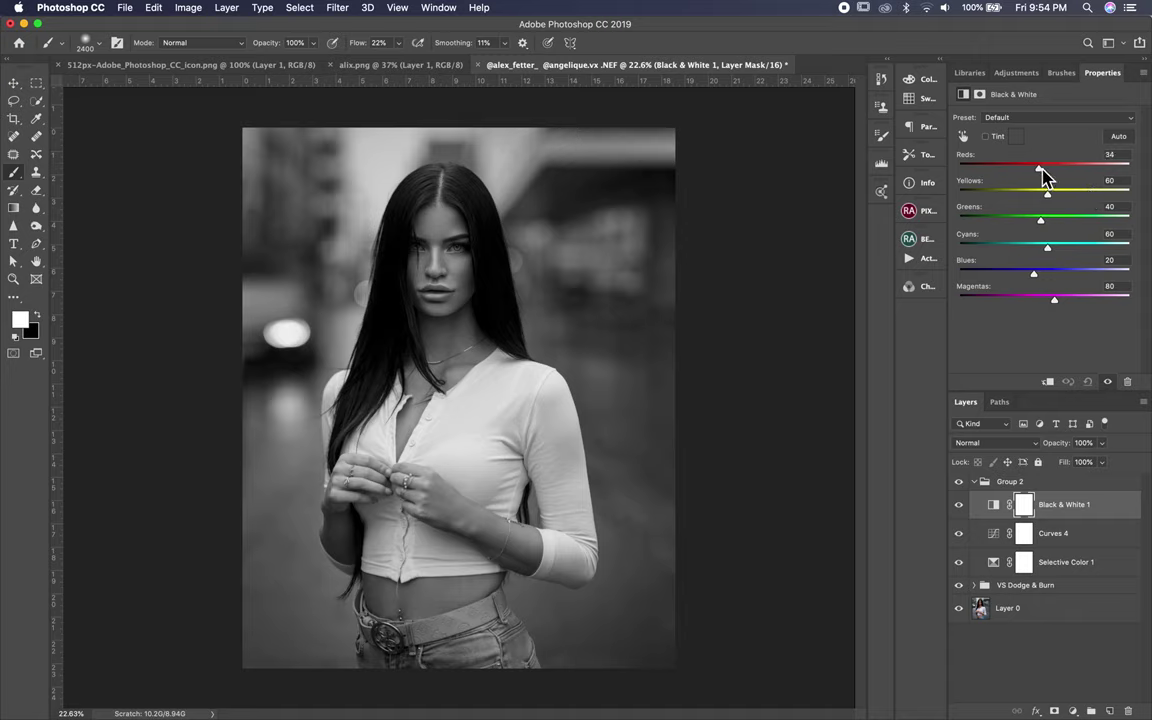
{"action": "left_click_drag", "start_coordinate": [1040, 168], "coordinate": [1052, 196]}
{"action": "left_click", "coordinate": [995, 443]}
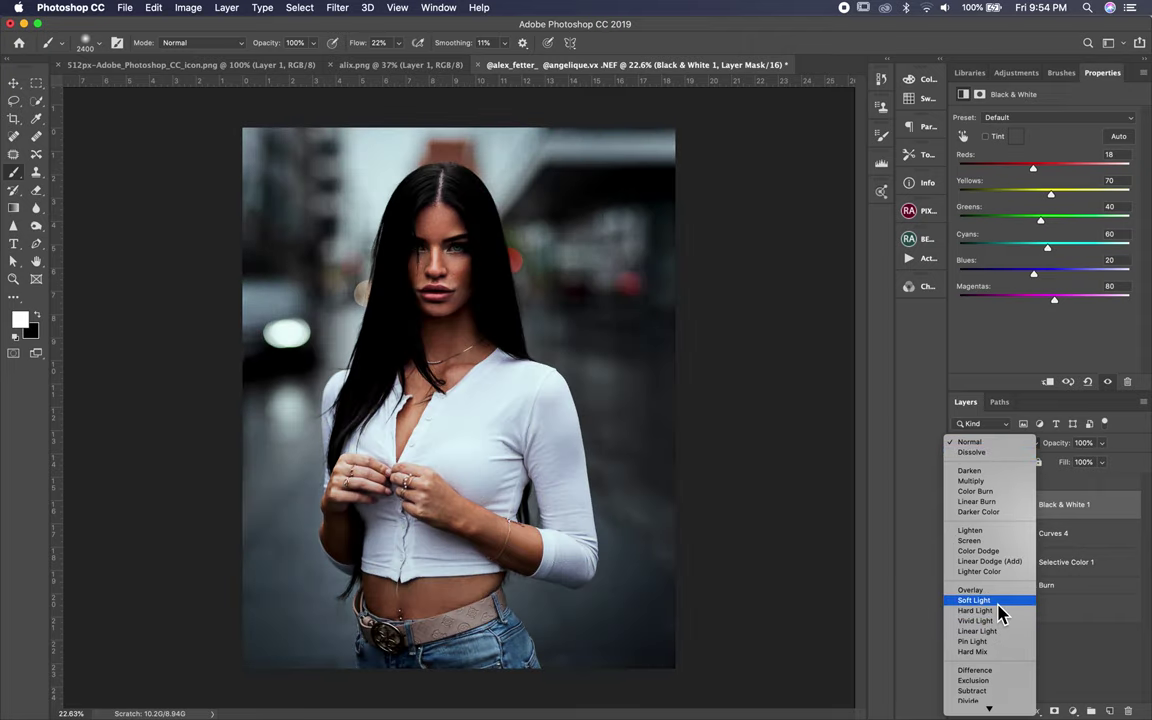
{"action": "left_click", "coordinate": [997, 602]}
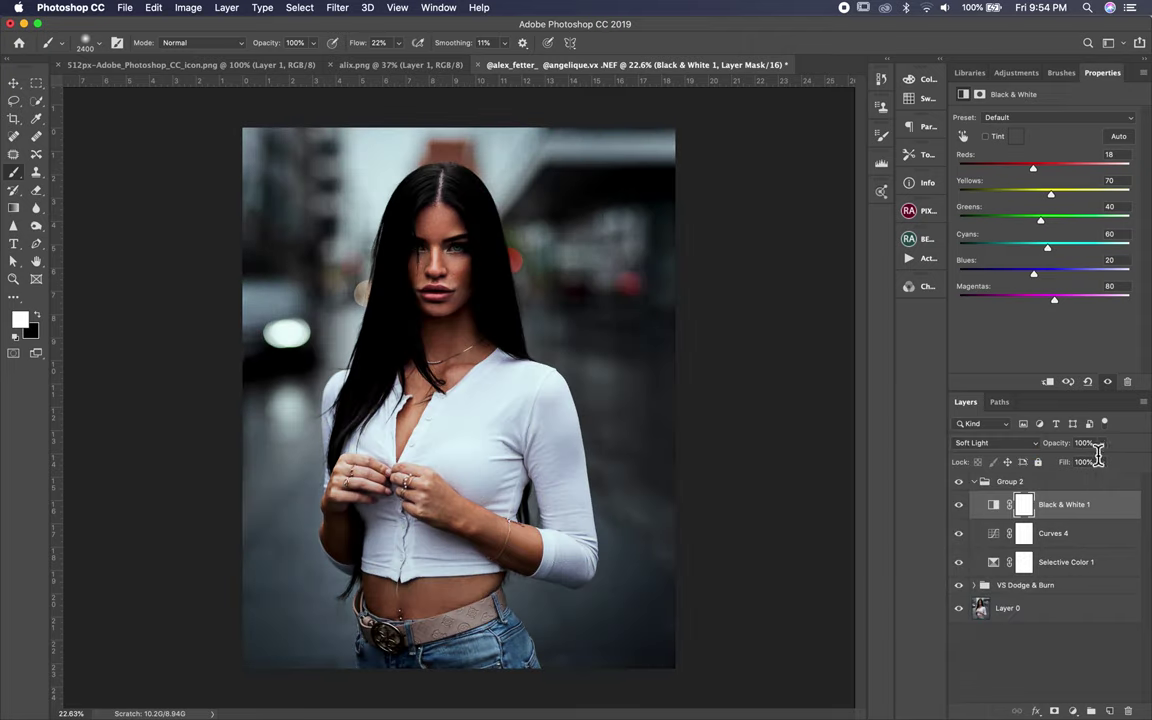
{"action": "left_click_drag", "start_coordinate": [1103, 443], "coordinate": [1053, 468]}
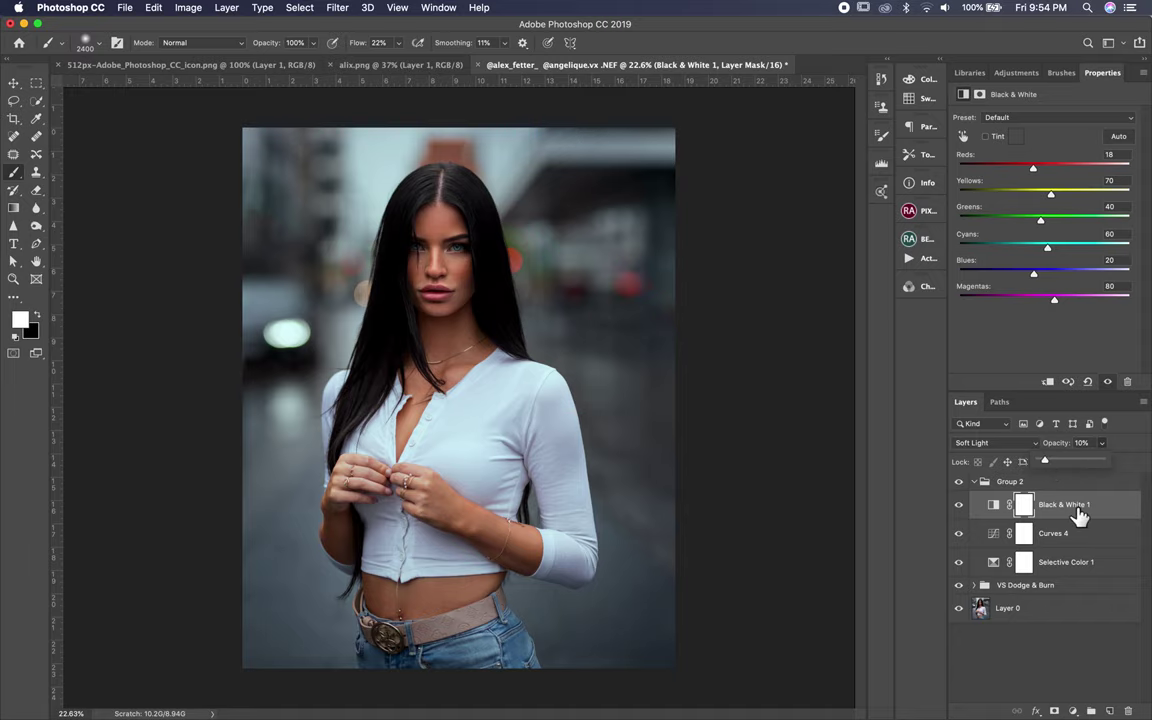
Add a Curves adjustment layer, lifting the midtones, black point and lower shadow point.
{"action": "left_click", "coordinate": [1073, 711]}
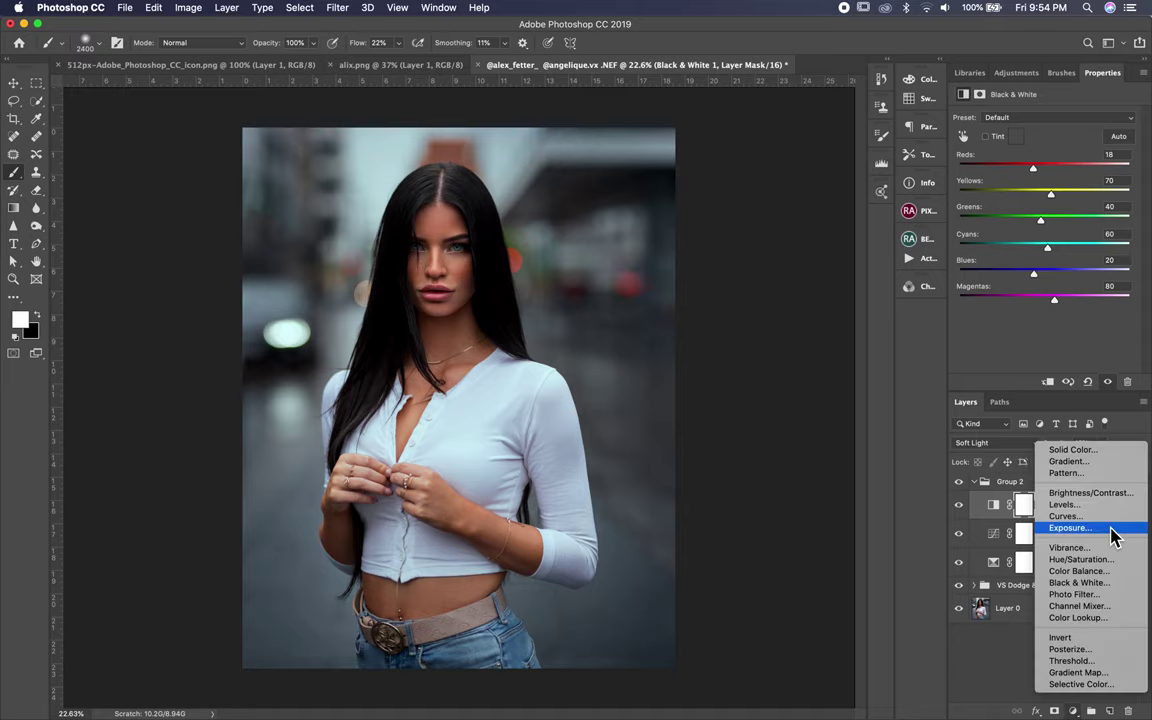
{"action": "left_click", "coordinate": [1113, 520]}
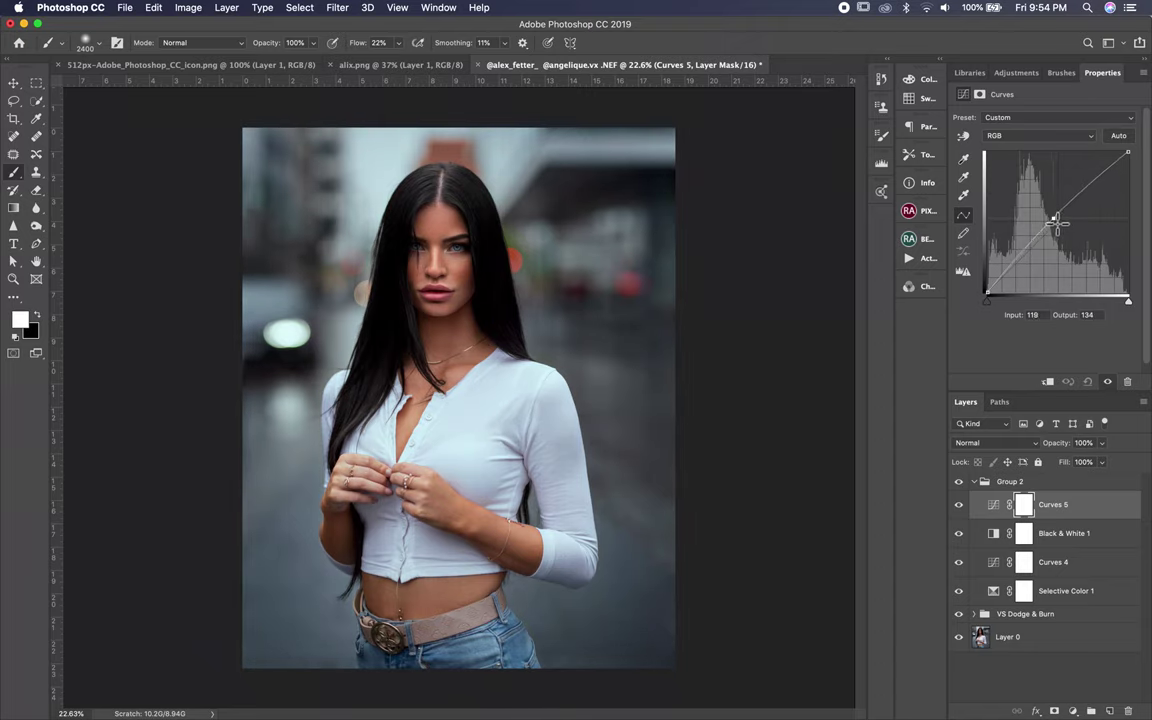
{"action": "left_click_drag", "start_coordinate": [1050, 232], "coordinate": [1051, 222]}
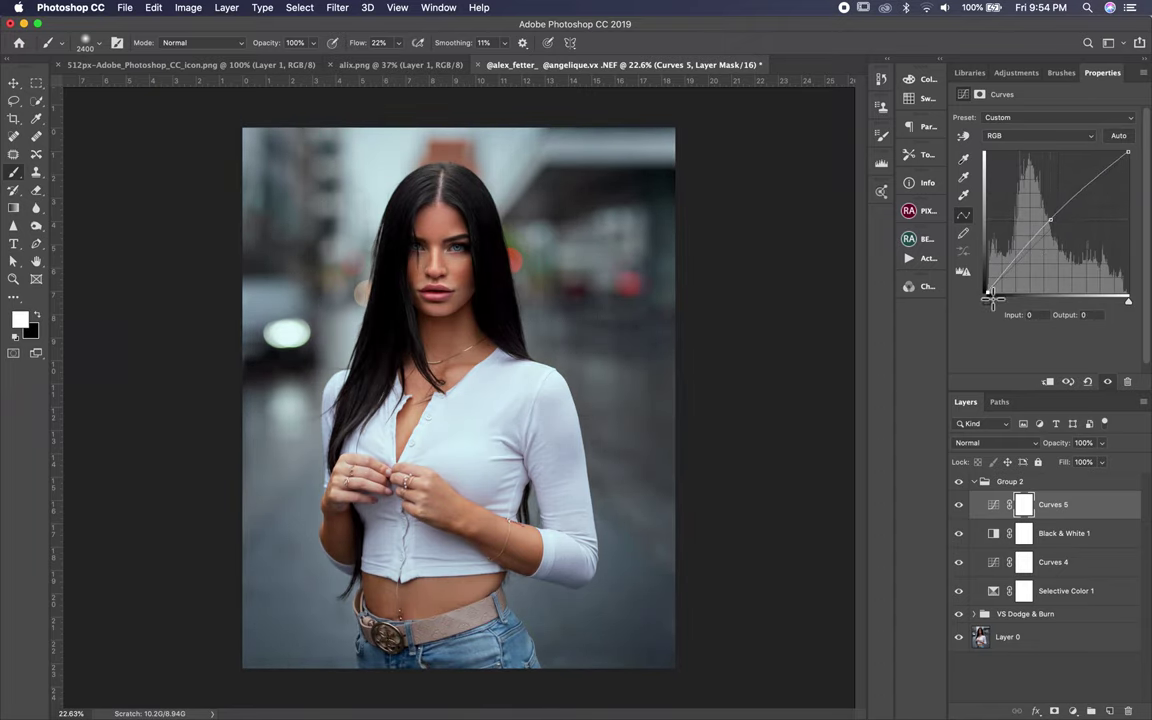
{"action": "left_click_drag", "start_coordinate": [988, 296], "coordinate": [988, 293]}
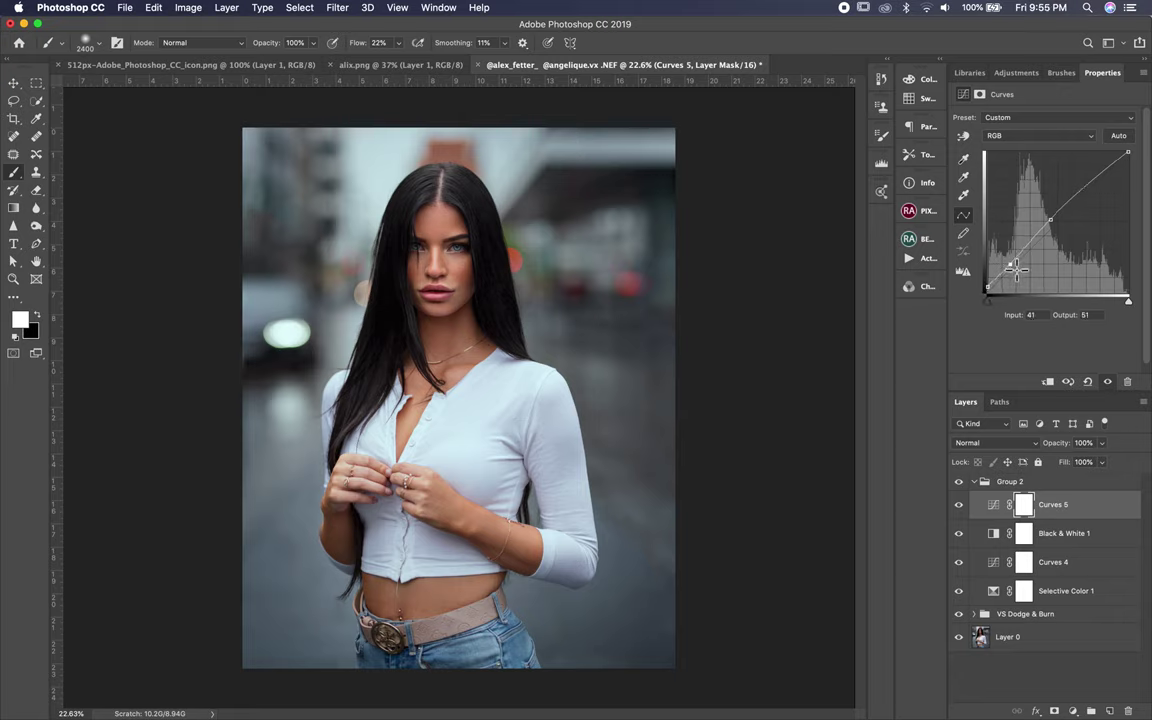
{"action": "left_click", "coordinate": [1011, 262]}
{"action": "left_click_drag", "start_coordinate": [1015, 268], "coordinate": [1016, 269]}
{"action": "left_click_drag", "start_coordinate": [1017, 270], "coordinate": [1018, 271]}
Raise an upper highlight point and a deep-shadow point on the Curves 5 RGB curve.
{"action": "left_click", "coordinate": [1094, 186]}
{"action": "left_click_drag", "start_coordinate": [1094, 184], "coordinate": [1136, 163]}
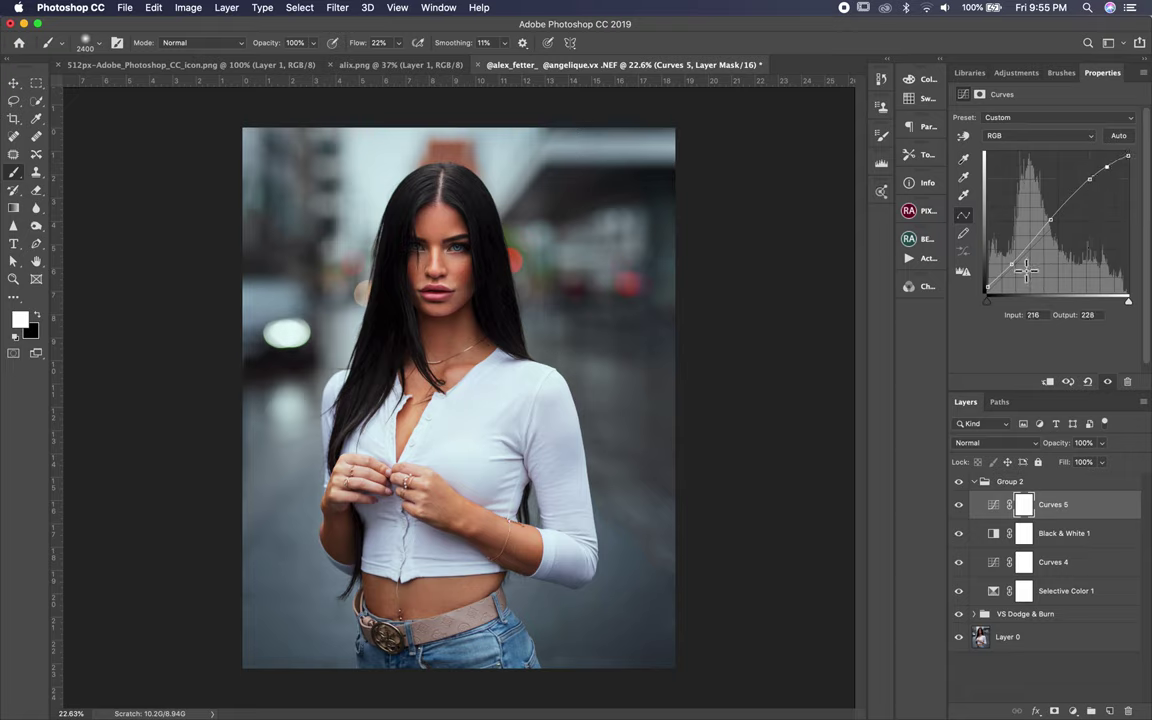
{"action": "left_click", "coordinate": [1001, 280]}
{"action": "left_click_drag", "start_coordinate": [1005, 284], "coordinate": [1005, 281]}
{"action": "scroll", "coordinate": [567, 291], "scroll_direction": "down", "scroll_amount": 2}
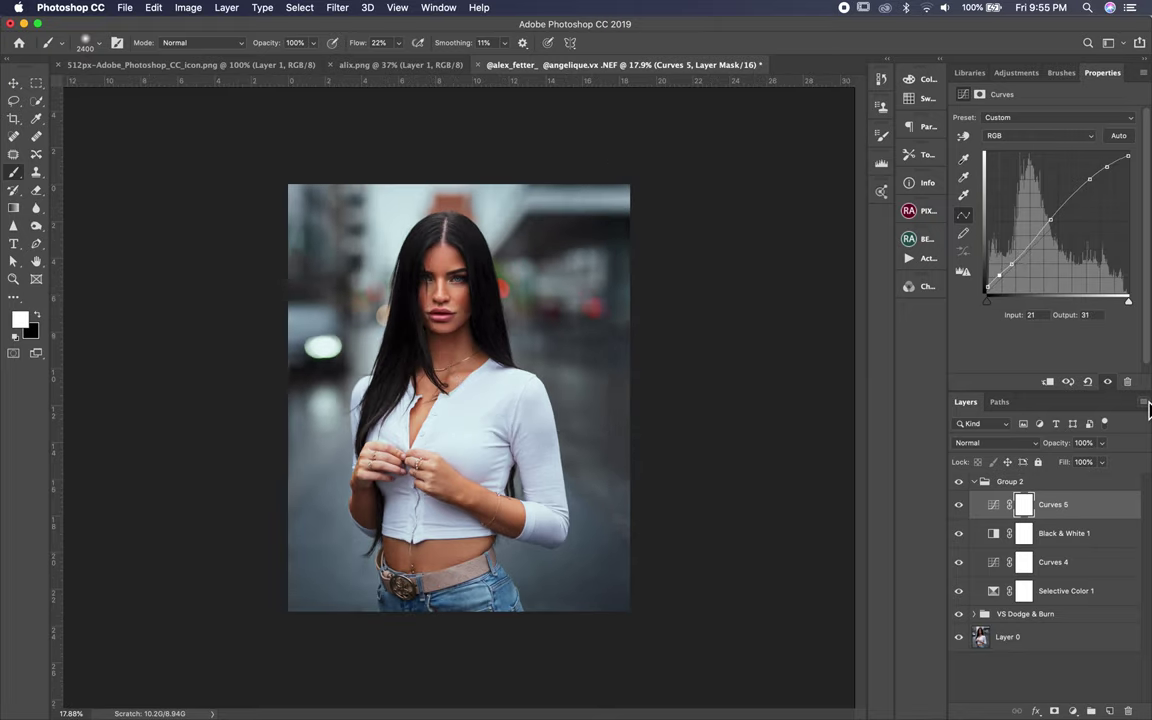
Toggle Curves 5 off and on to compare, then lower its opacity to 71%.
{"action": "left_click", "coordinate": [959, 505]}
{"action": "left_click", "coordinate": [961, 507]}
{"action": "left_click", "coordinate": [1101, 443]}
{"action": "left_click_drag", "start_coordinate": [1105, 462], "coordinate": [1085, 463]}
Collapse Group 2 and toggle its visibility off and on to compare the grading.
{"action": "left_click", "coordinate": [975, 482]}
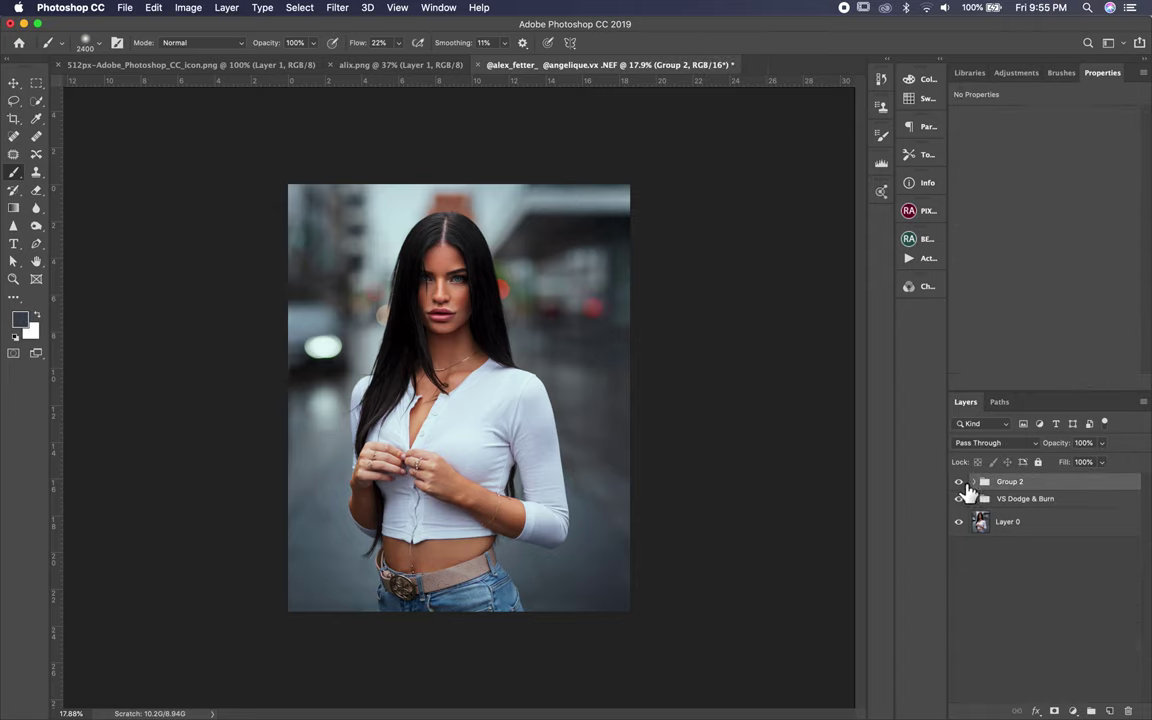
{"action": "left_click", "coordinate": [959, 483]}
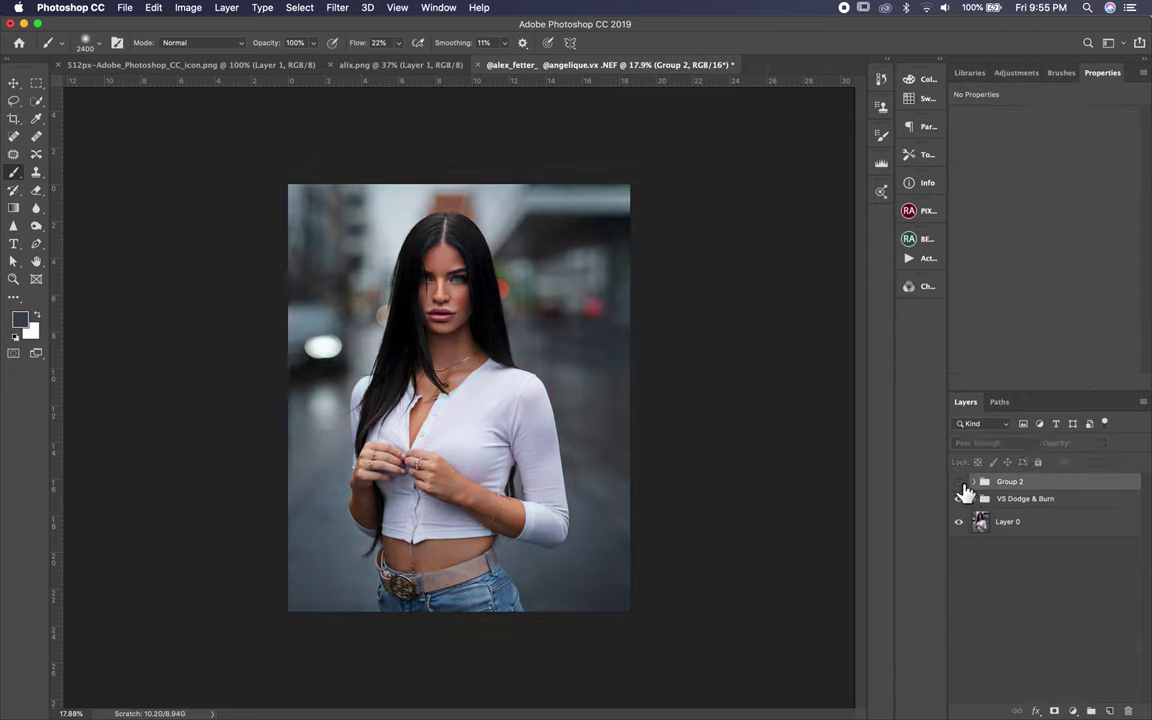
{"action": "left_click", "coordinate": [960, 485]}
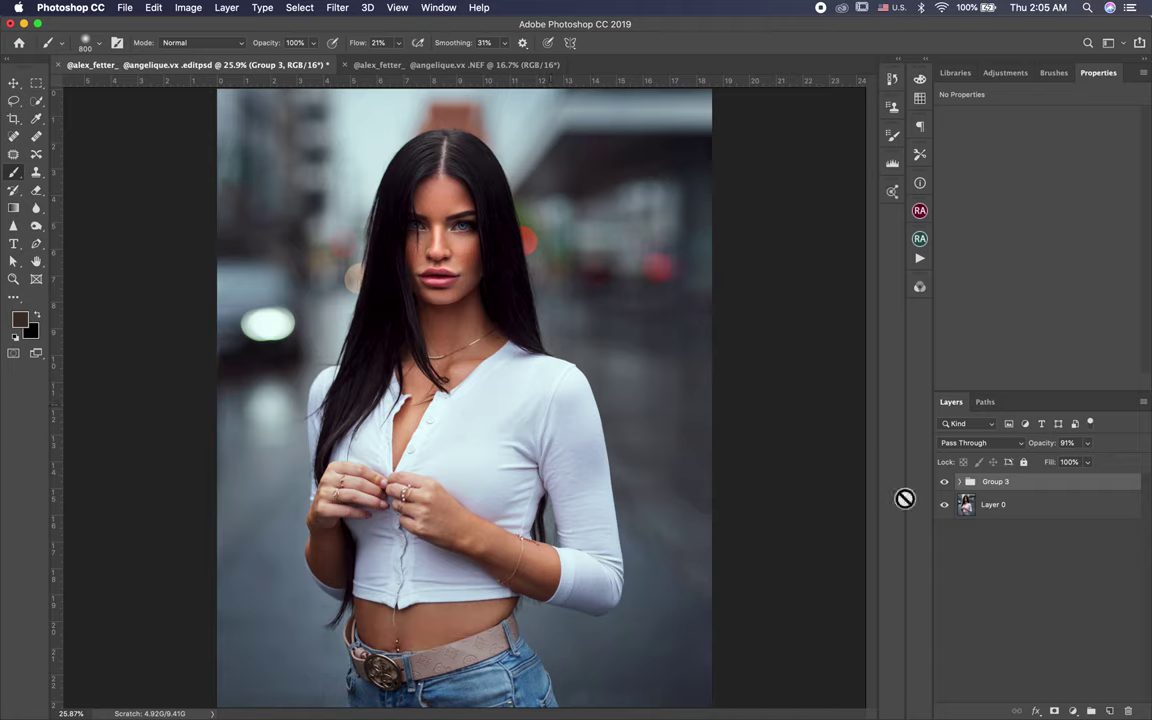
Toggle Group 3 off and on twice for a before/after, then zoom in on the face.
{"action": "left_click", "coordinate": [946, 483]}
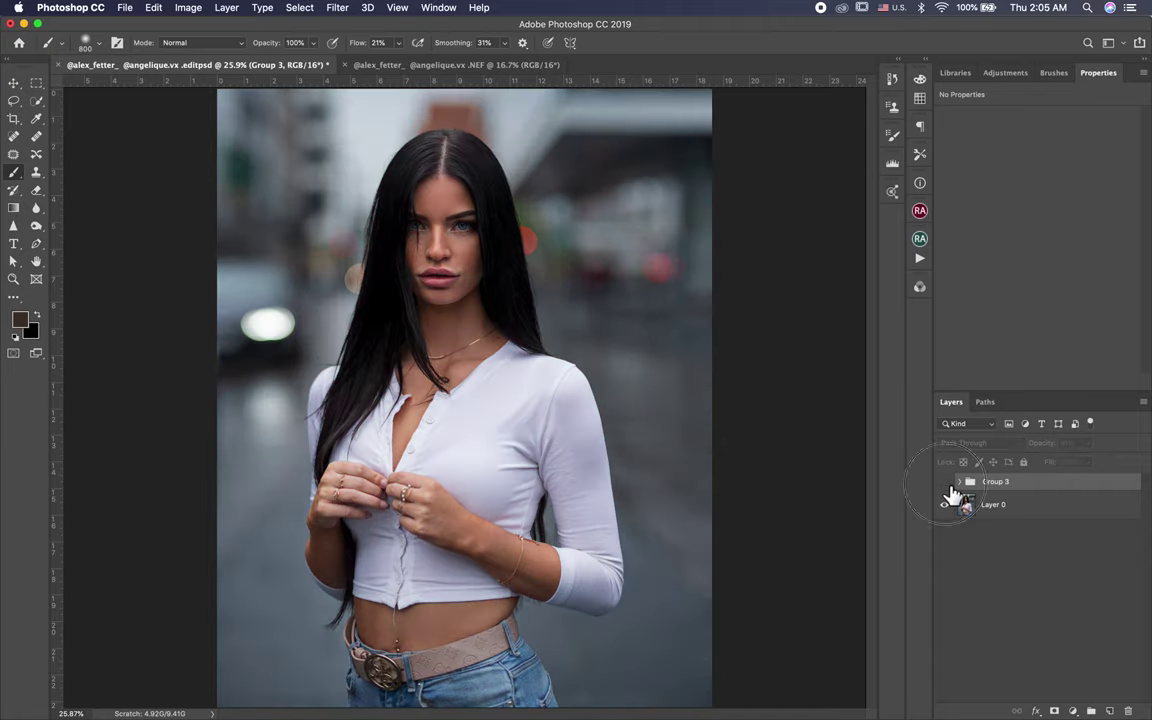
{"action": "left_click", "coordinate": [948, 485]}
{"action": "left_click", "coordinate": [946, 484]}
{"action": "left_click", "coordinate": [946, 484]}
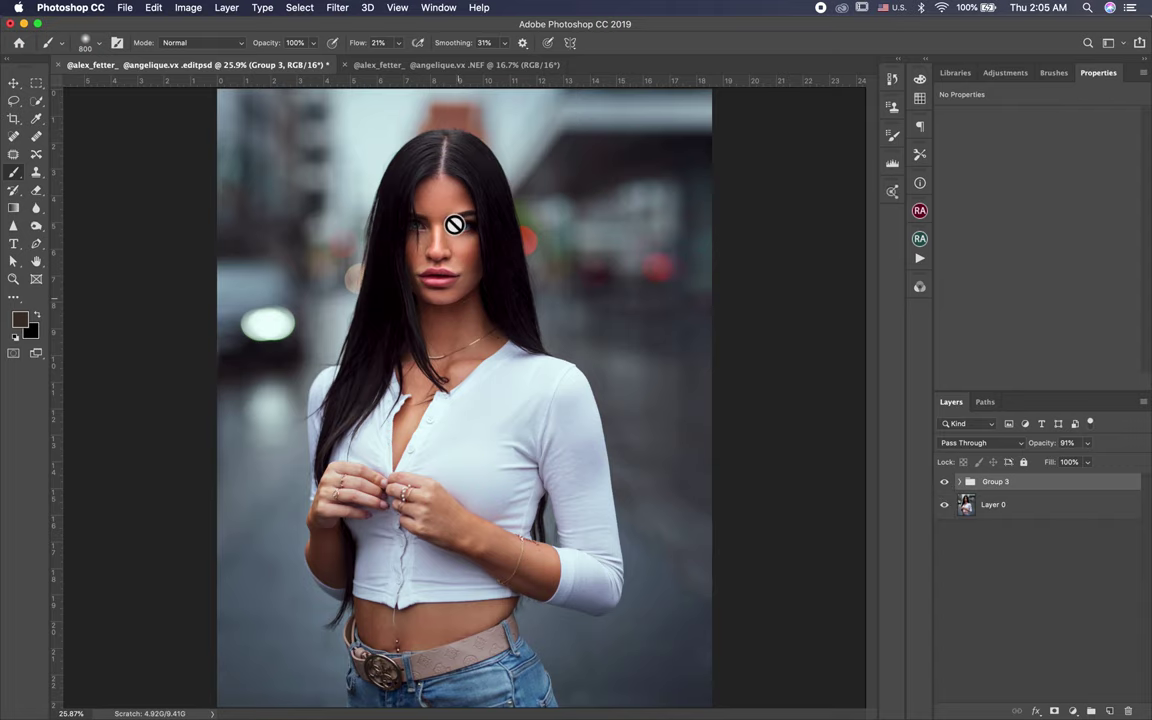
{"action": "scroll", "coordinate": [454, 224], "scroll_direction": "up", "scroll_amount": 5}
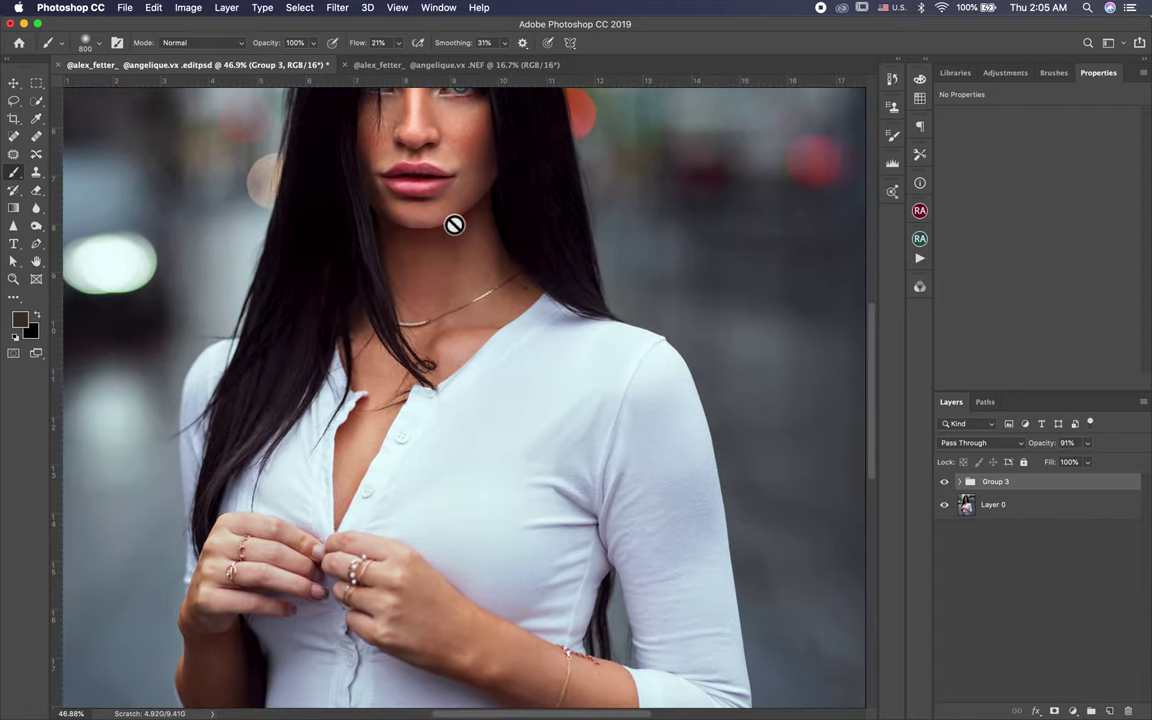
{"action": "scroll", "coordinate": [454, 224], "scroll_direction": "up", "scroll_amount": 8}
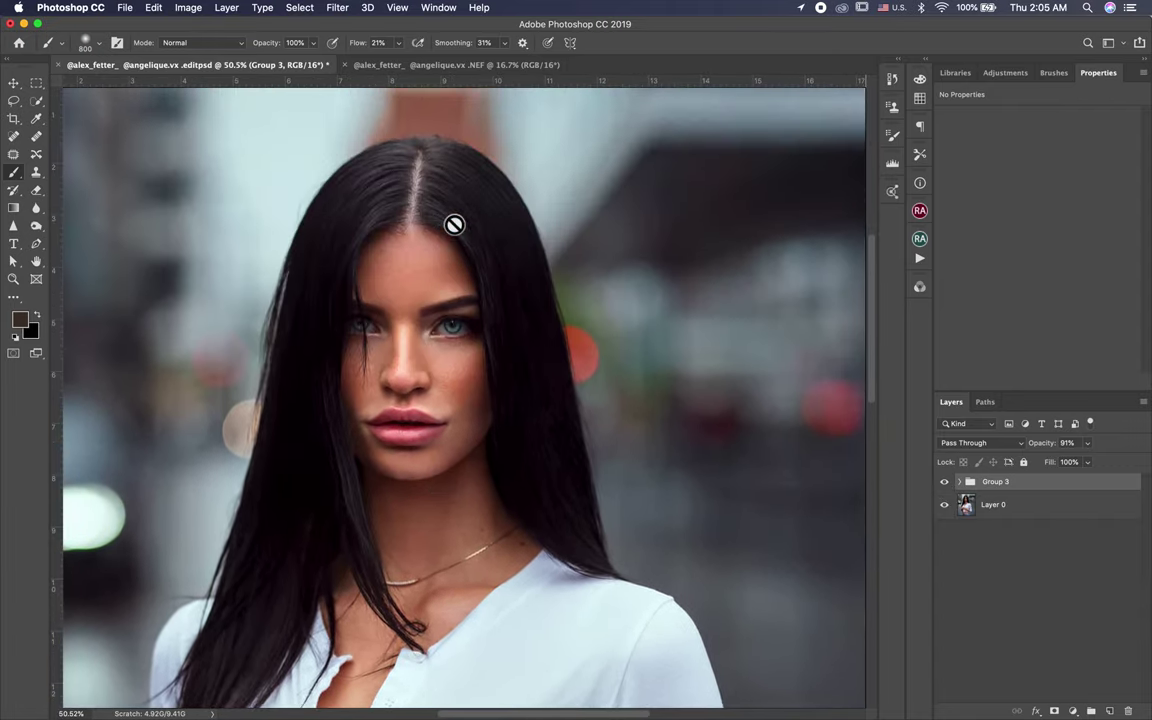